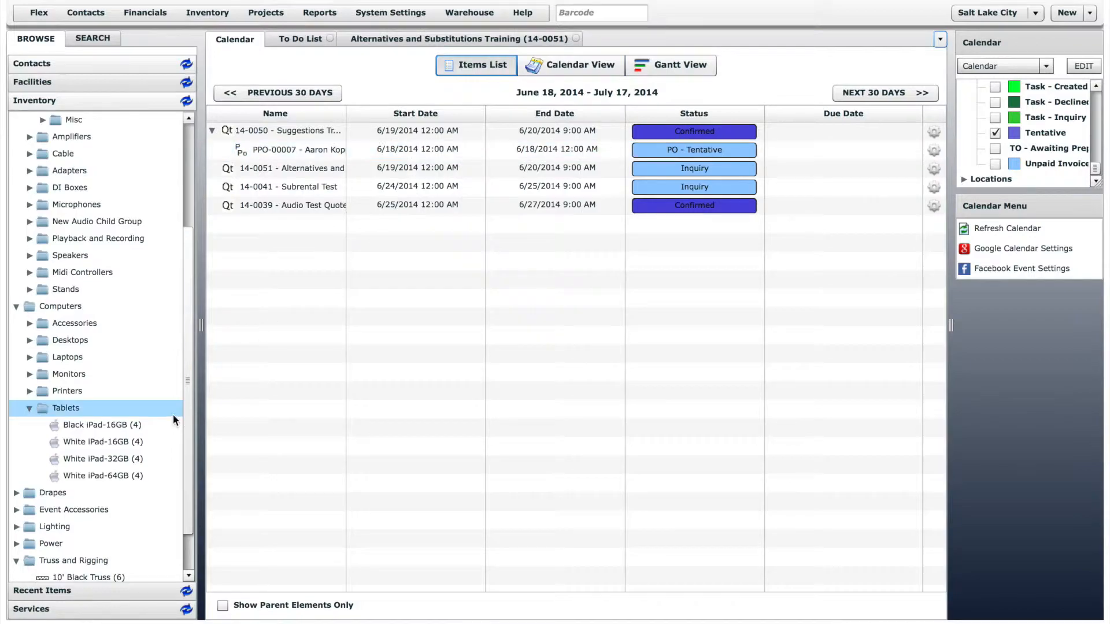
Open the White iPad WiFi 16GB item and add Black iPad 16GB to its alternatives with quantity 1
double_click(111, 441)
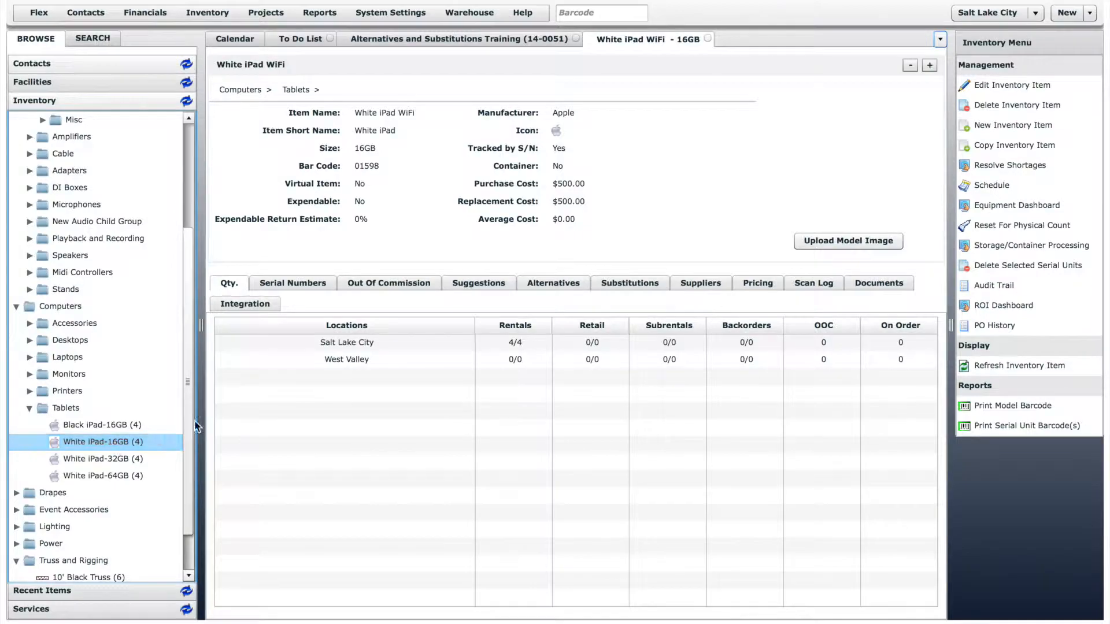
left_click(549, 284)
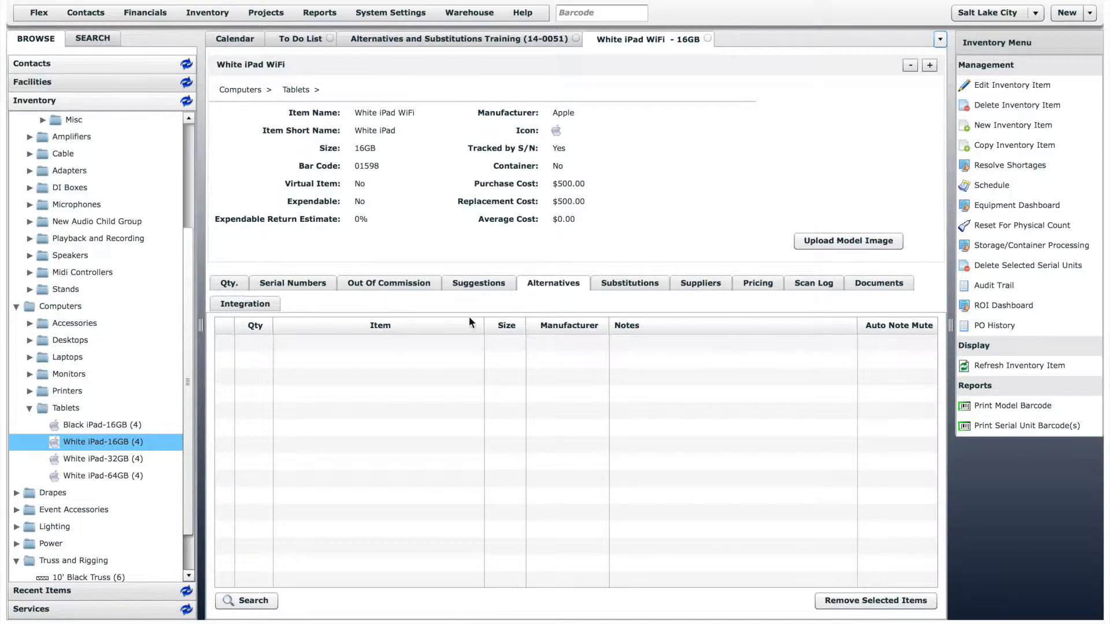
left_click_drag(95, 424, 315, 373)
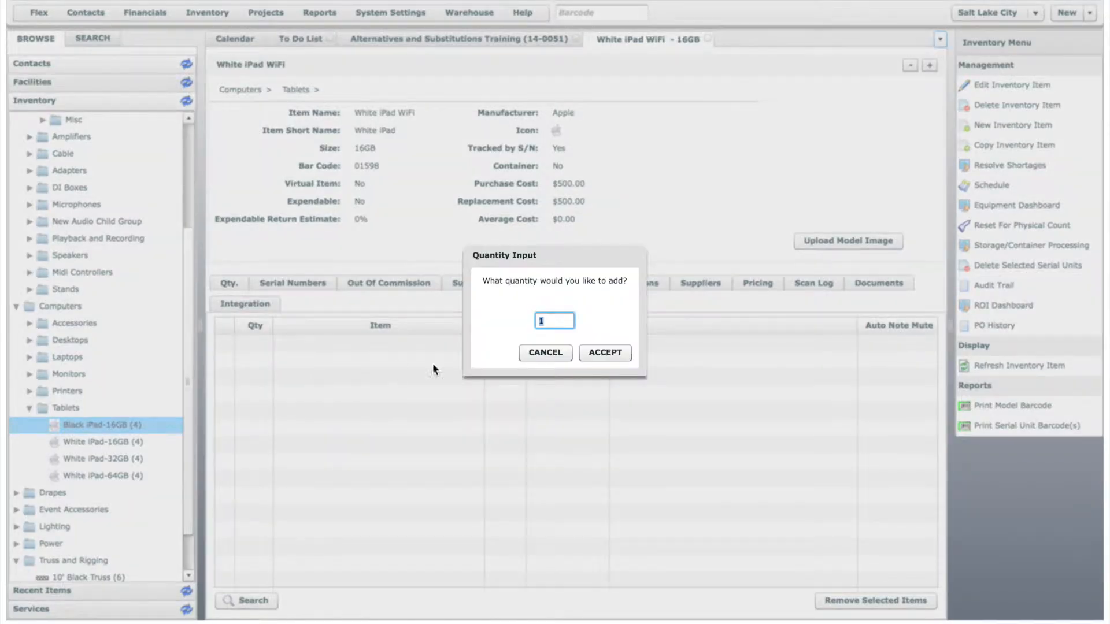
left_click(595, 351)
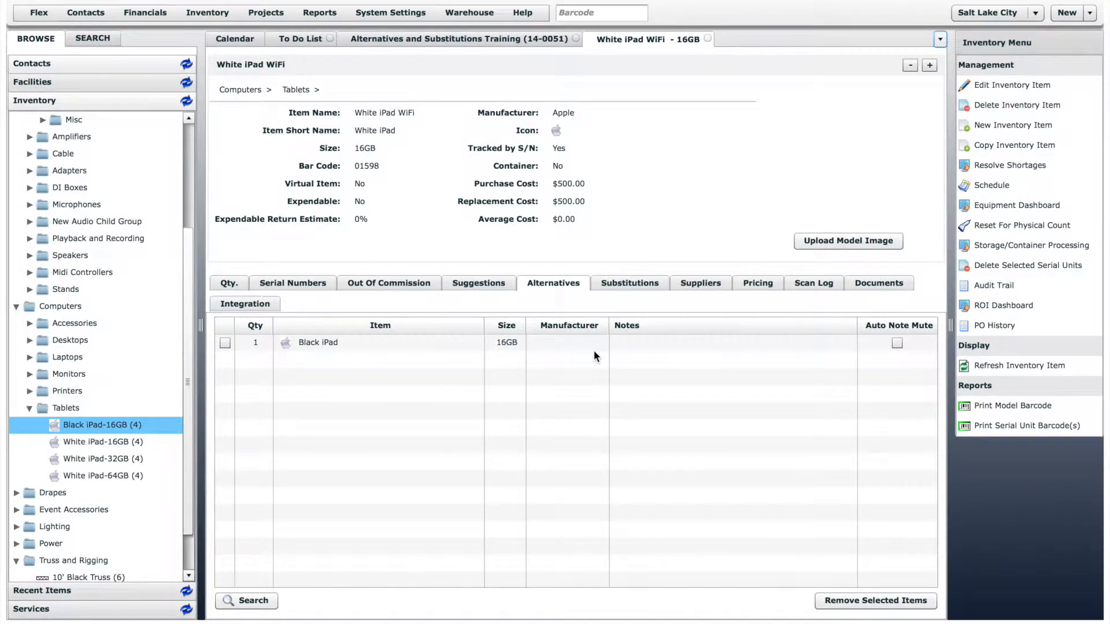
Open the Black iPad 16GB item and review its list of alternatives
double_click(116, 425)
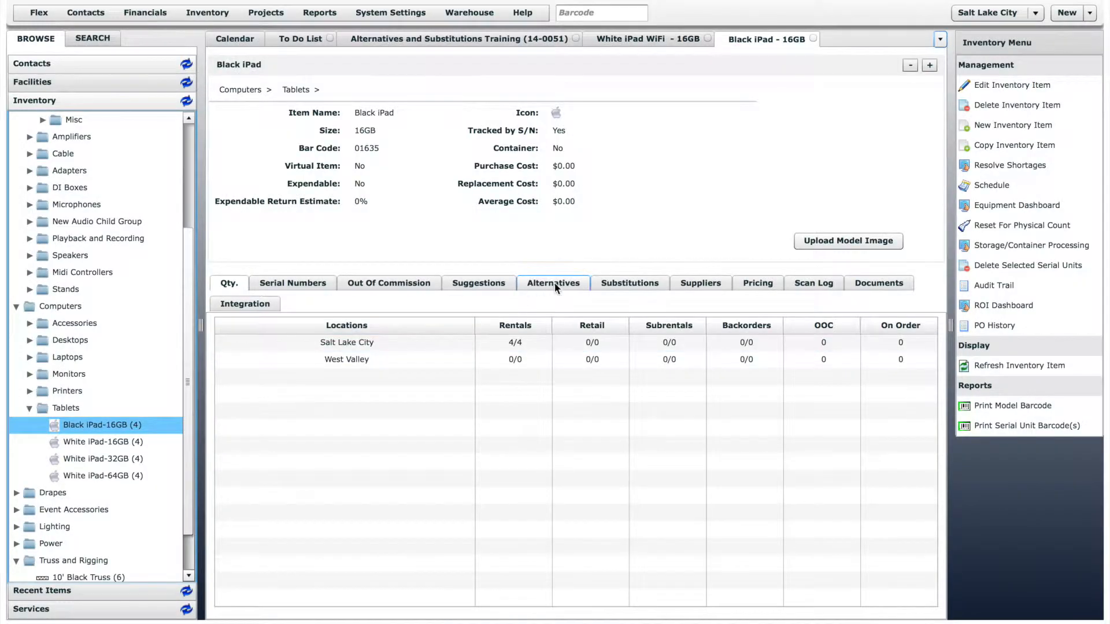
left_click(554, 284)
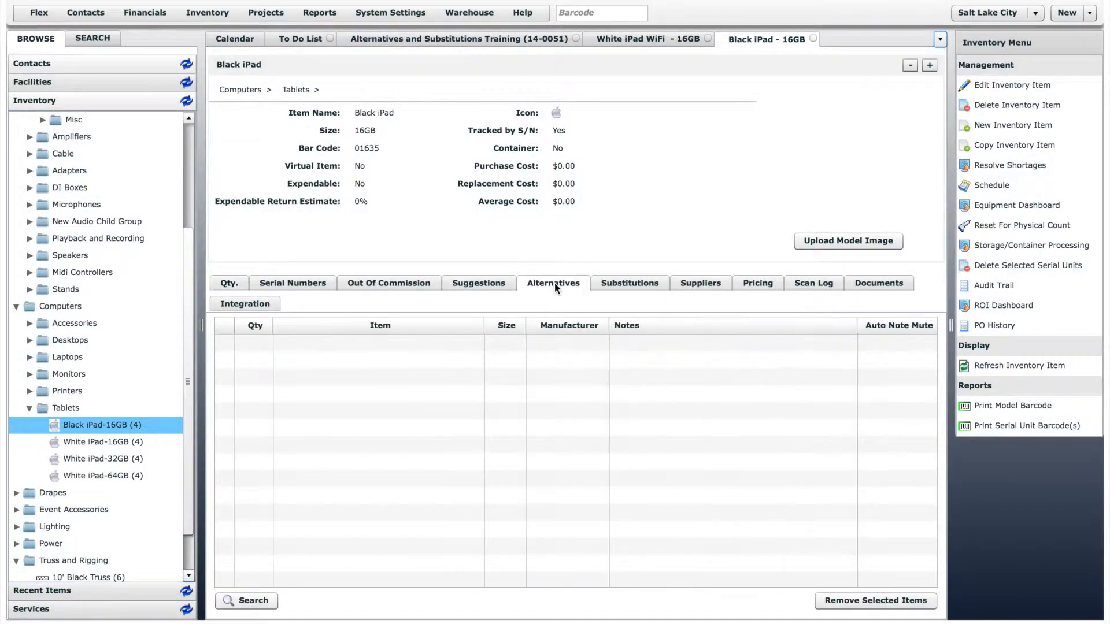
left_click(467, 347)
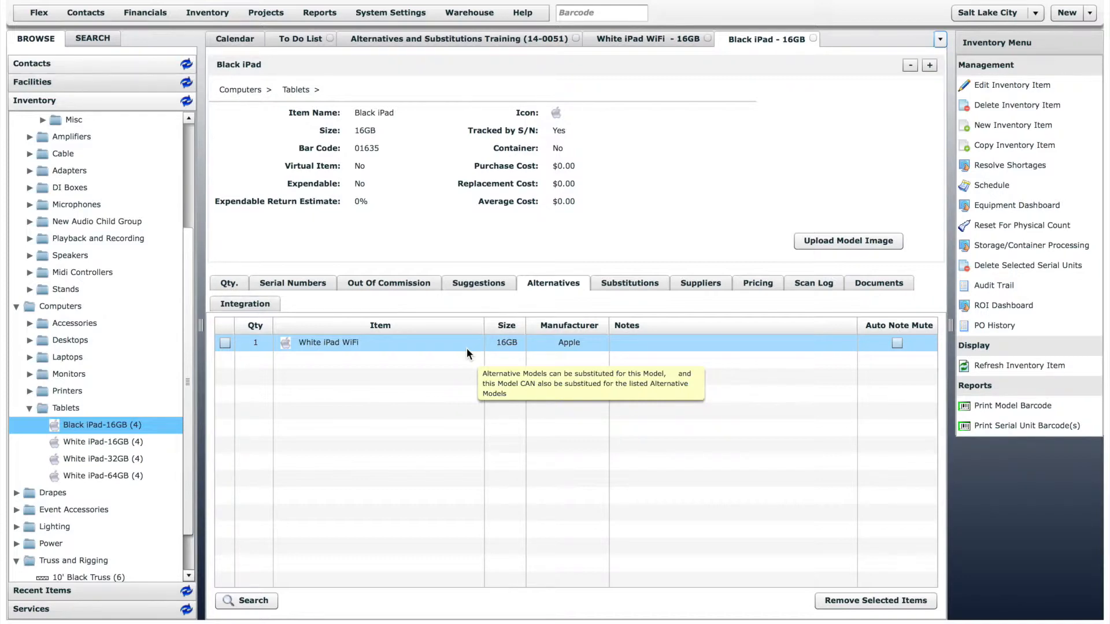
Back on White iPad WiFi 16GB, add White iPad 32GB and White iPad 64GB as substitutions, each with quantity 1
left_click(813, 39)
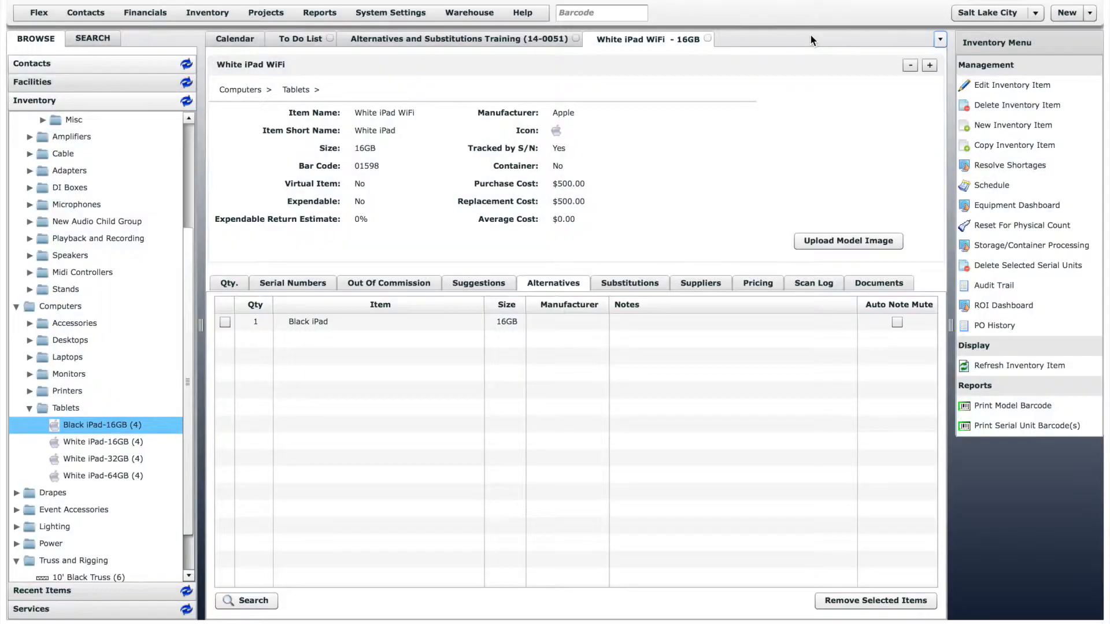
left_click(633, 283)
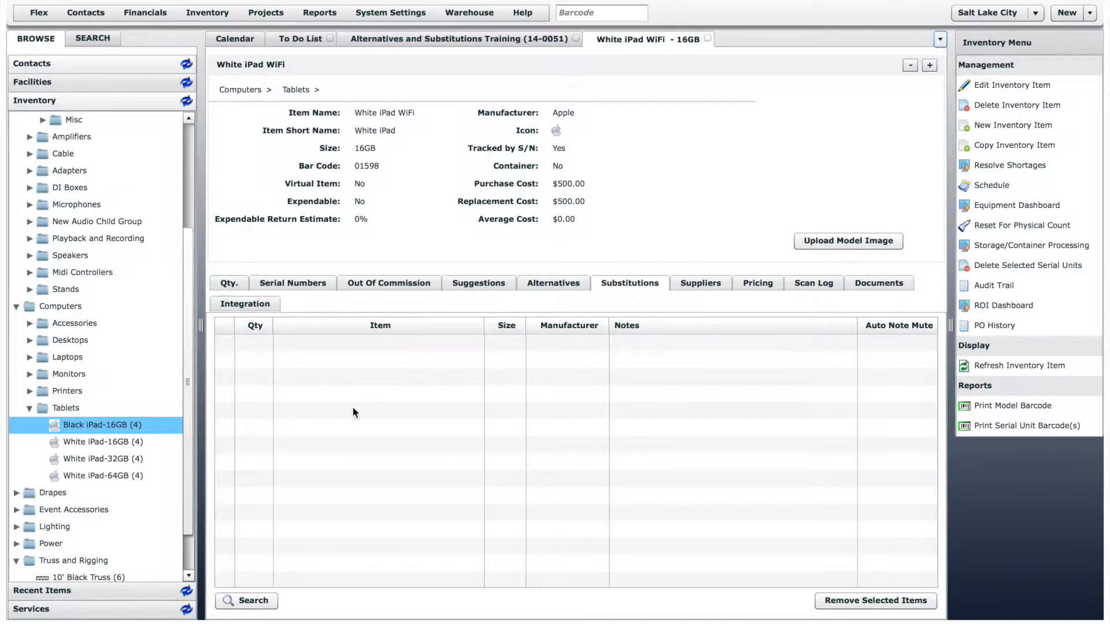
left_click_drag(102, 457, 387, 397)
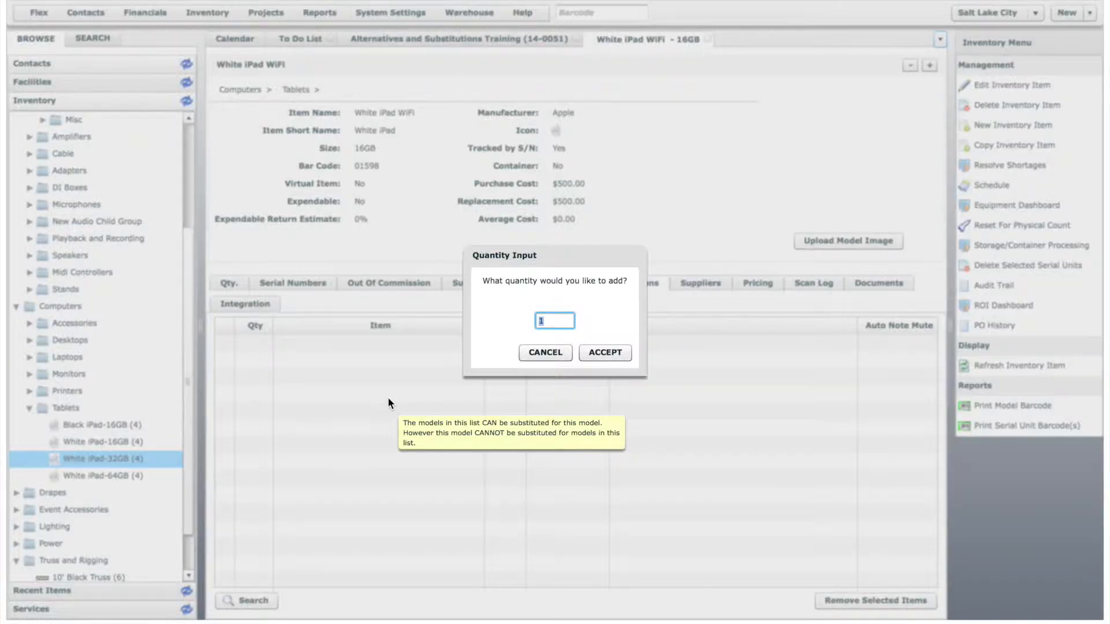
left_click(598, 348)
left_click_drag(110, 478, 343, 411)
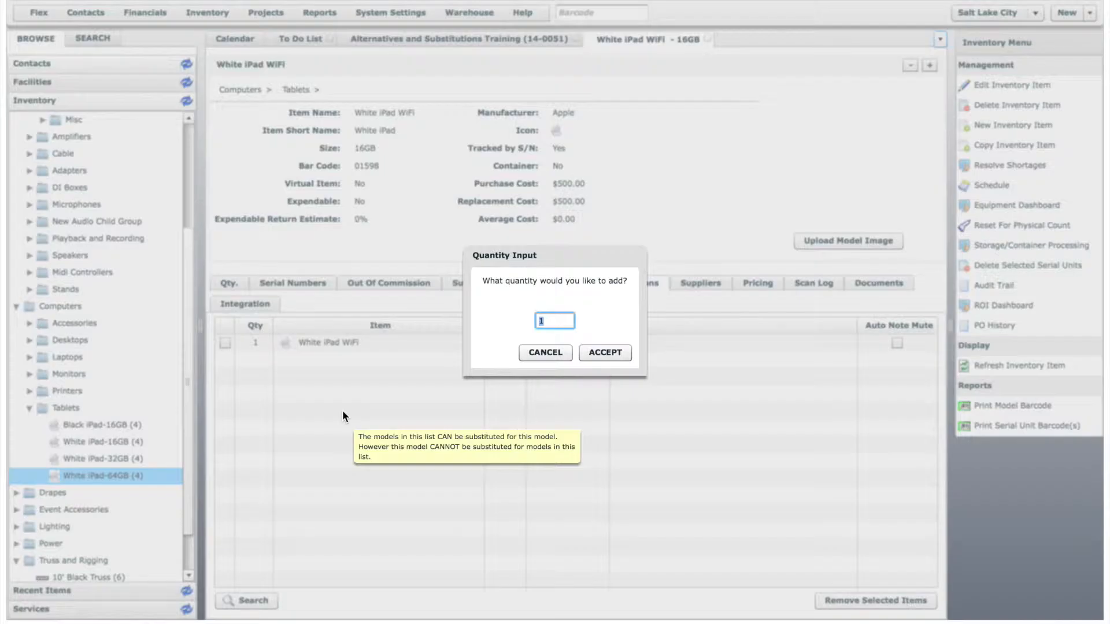
left_click(605, 353)
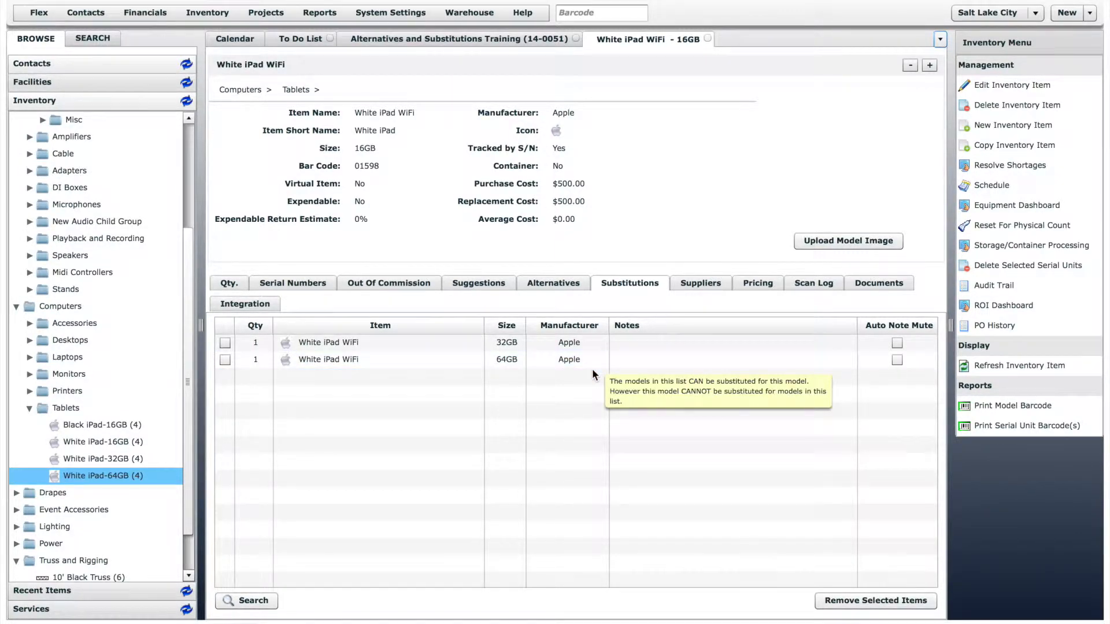
Open the 32 Ch Yamaha LS9 item and add 48 Ch Yamaha M7CL and 60 Ch Yamaha PM5D as substitutions
scroll(178, 218, "up", 4)
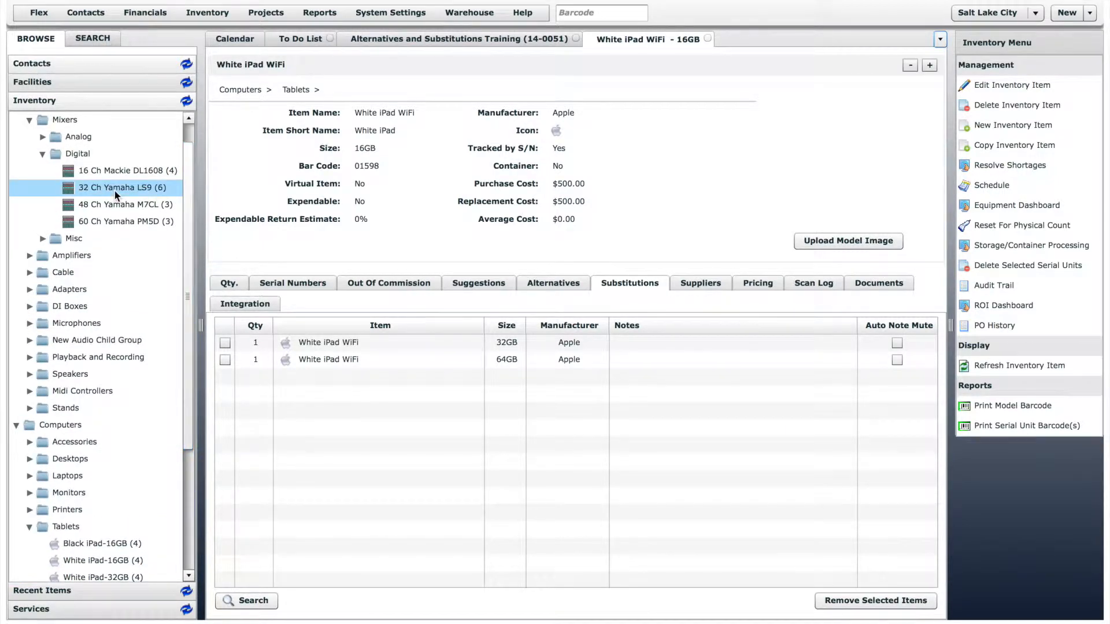
double_click(115, 191)
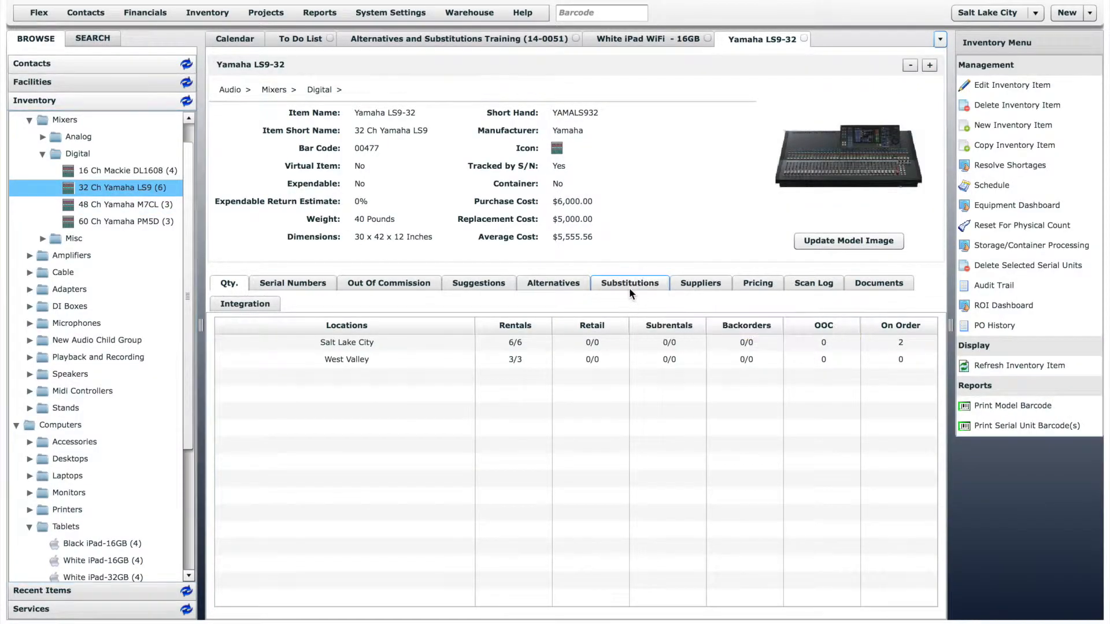
left_click(630, 293)
left_click_drag(132, 204, 368, 363)
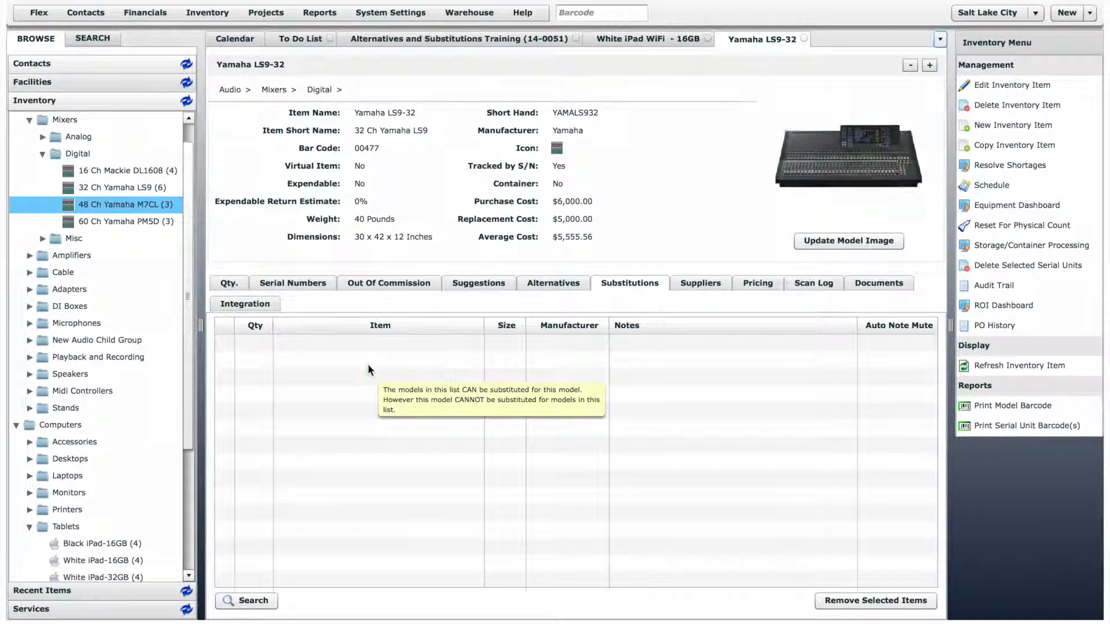
left_click(592, 352)
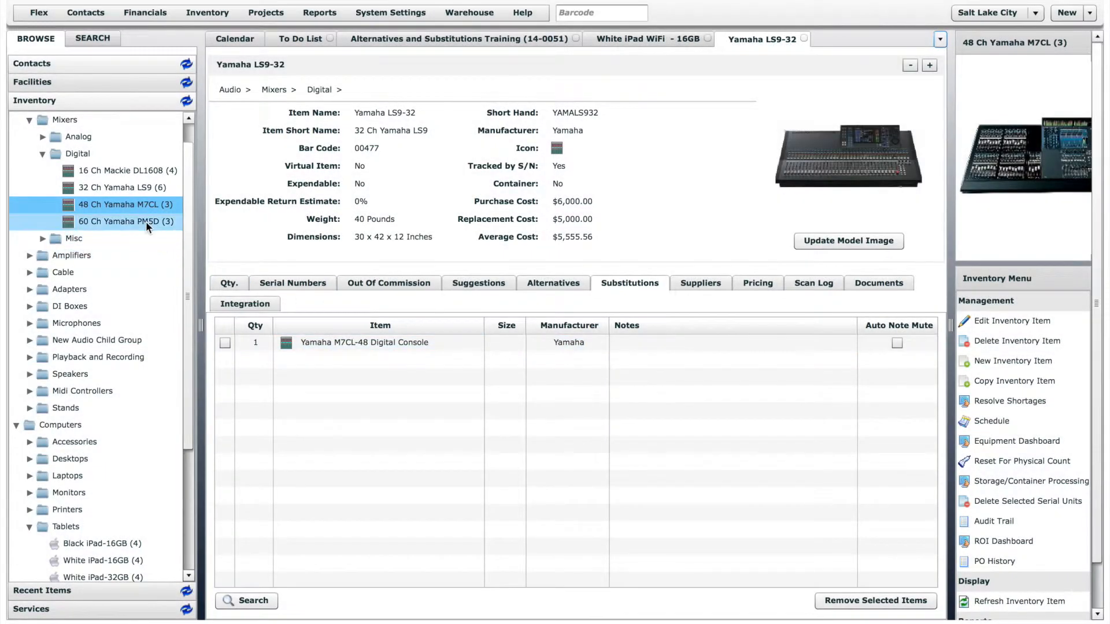
left_click_drag(146, 221, 394, 395)
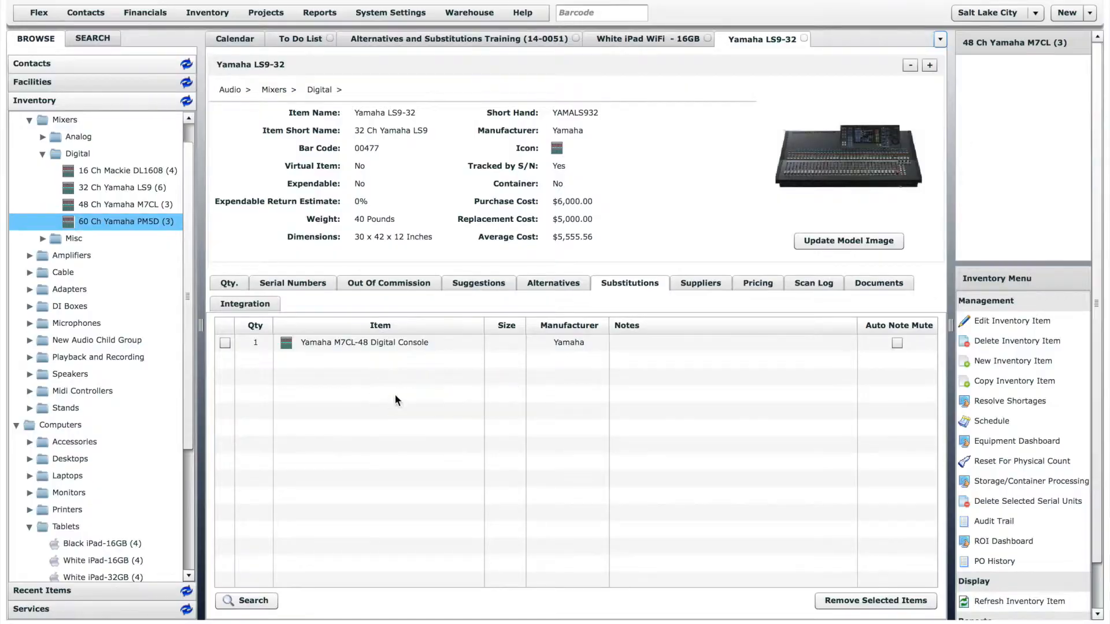
left_click(601, 352)
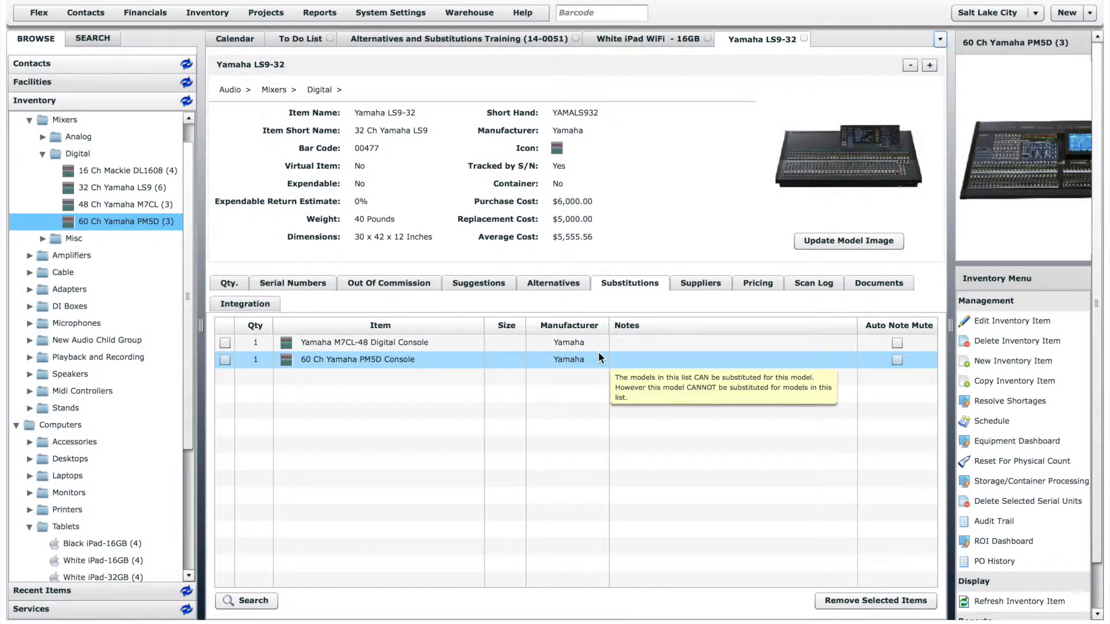
In the Alternatives and Substitutions Training quote, add 2 White iPad 16GB, dismissing the suggested accessories
left_click(490, 38)
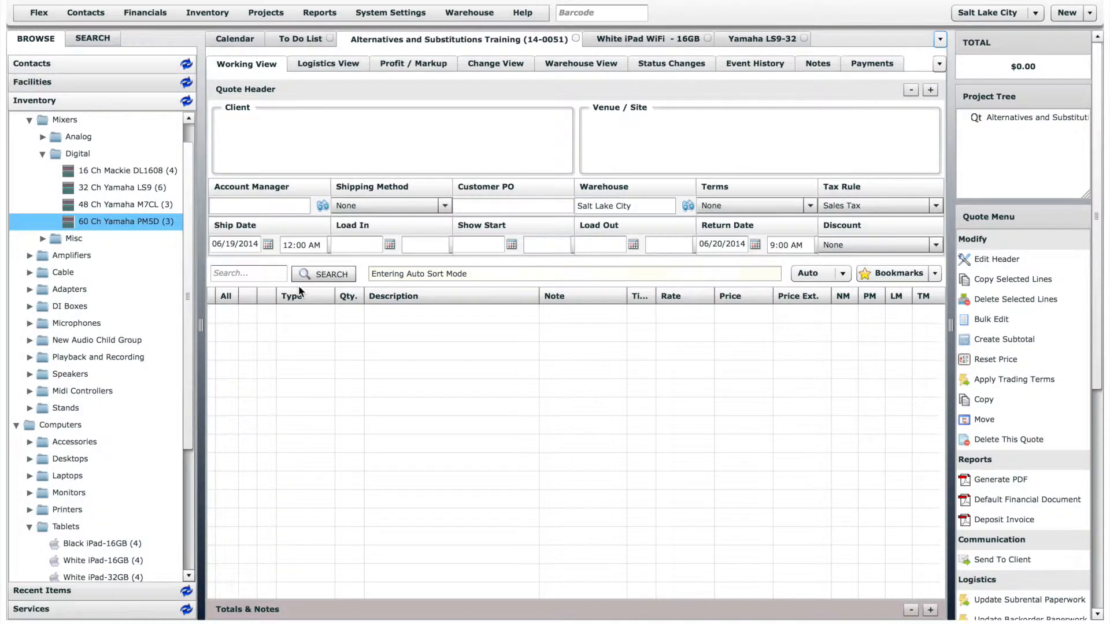
left_click_drag(104, 561, 316, 438)
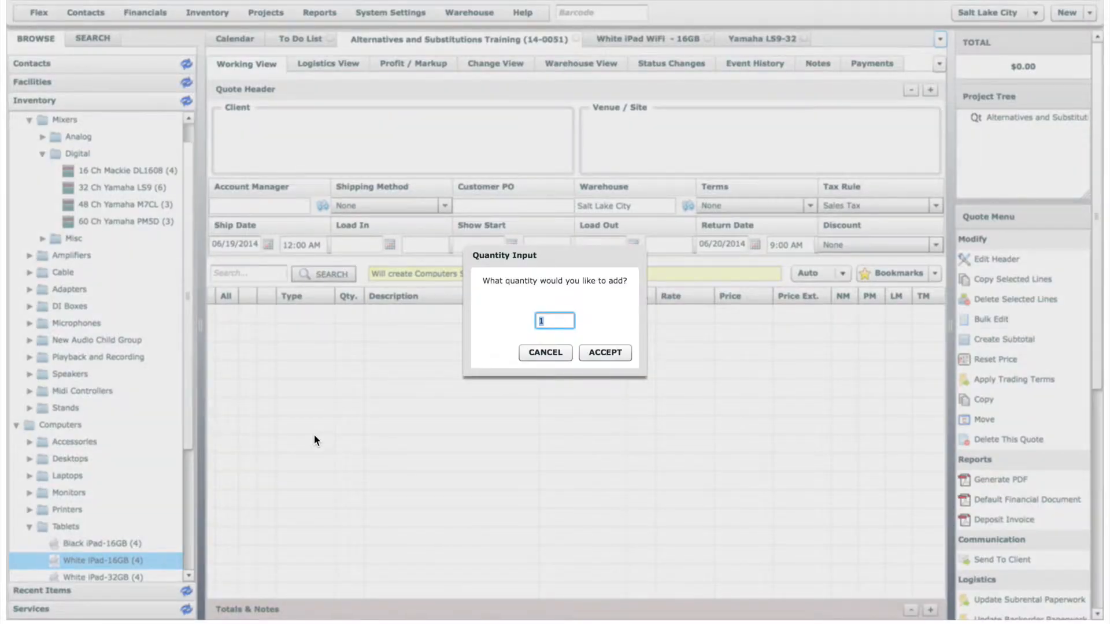
type("2")
left_click(609, 351)
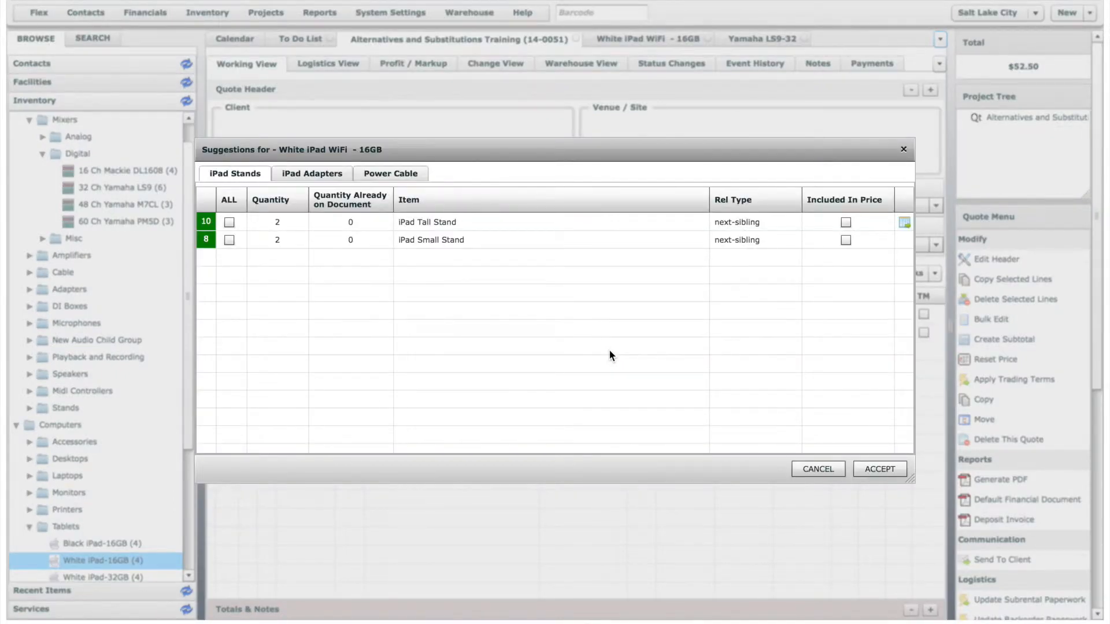
left_click(823, 470)
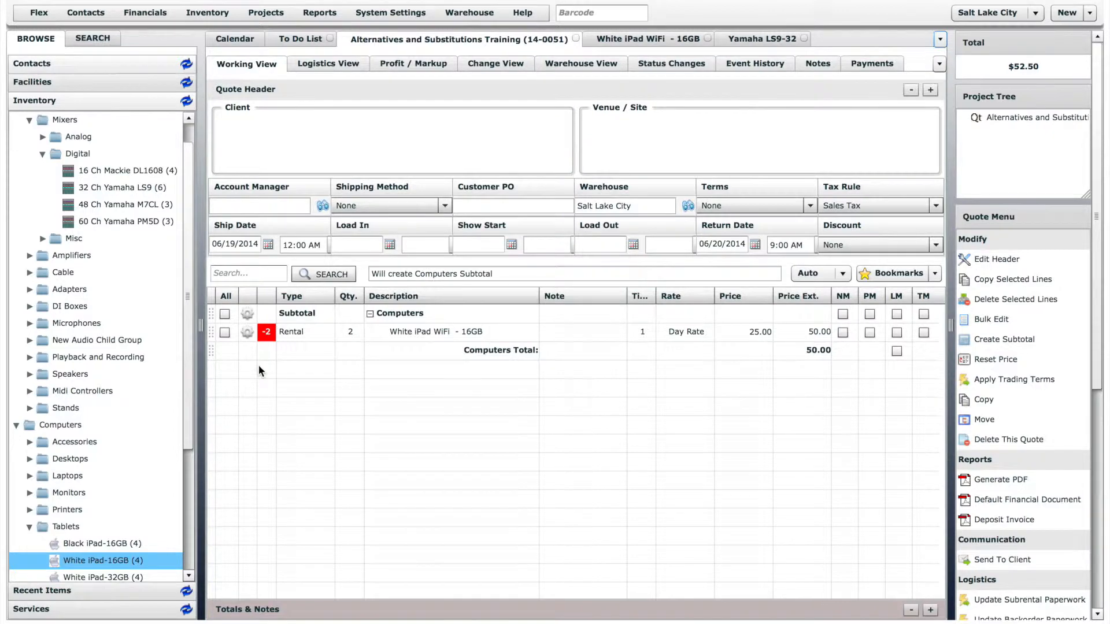
Resolve the iPad line's shortage by substituting 2 x White iPad WiFi 32GB, keeping the original item's price
left_click(267, 332)
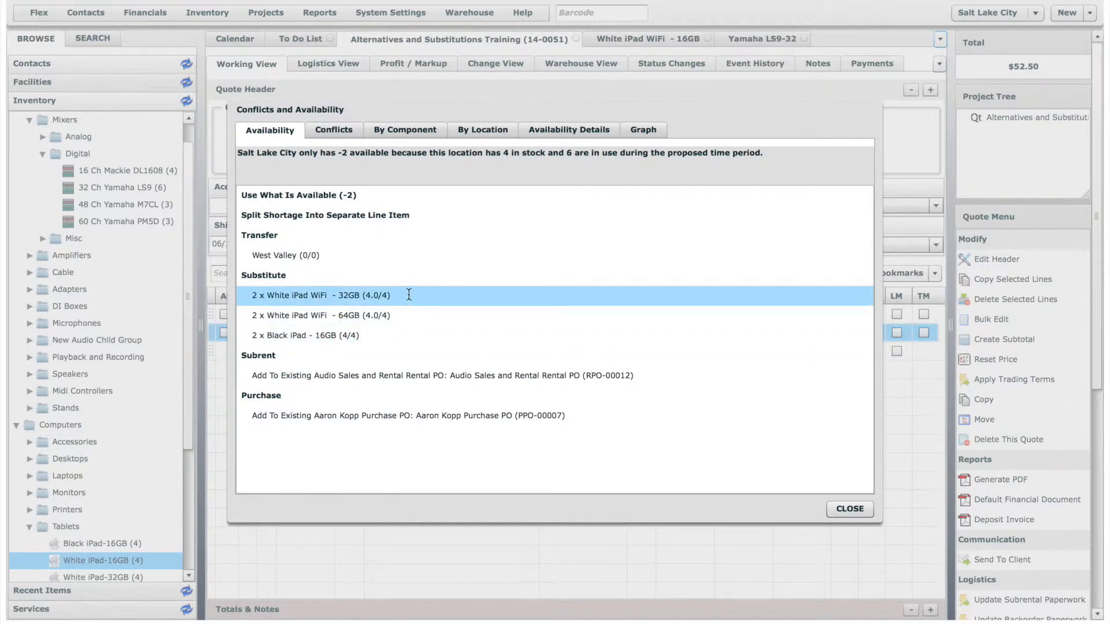
left_click(298, 296)
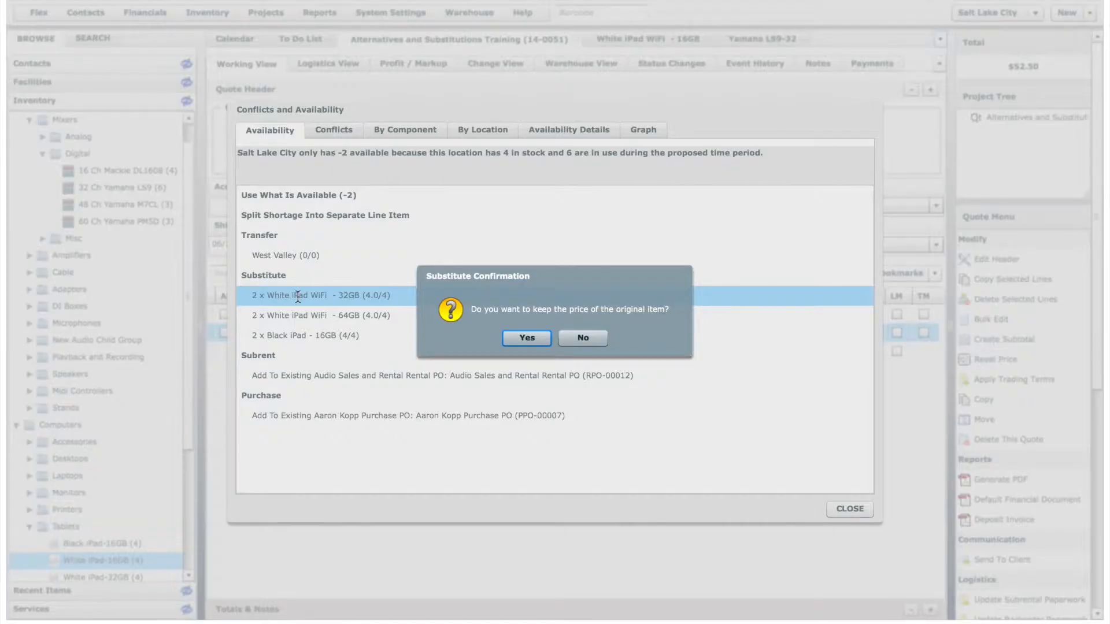
left_click(539, 338)
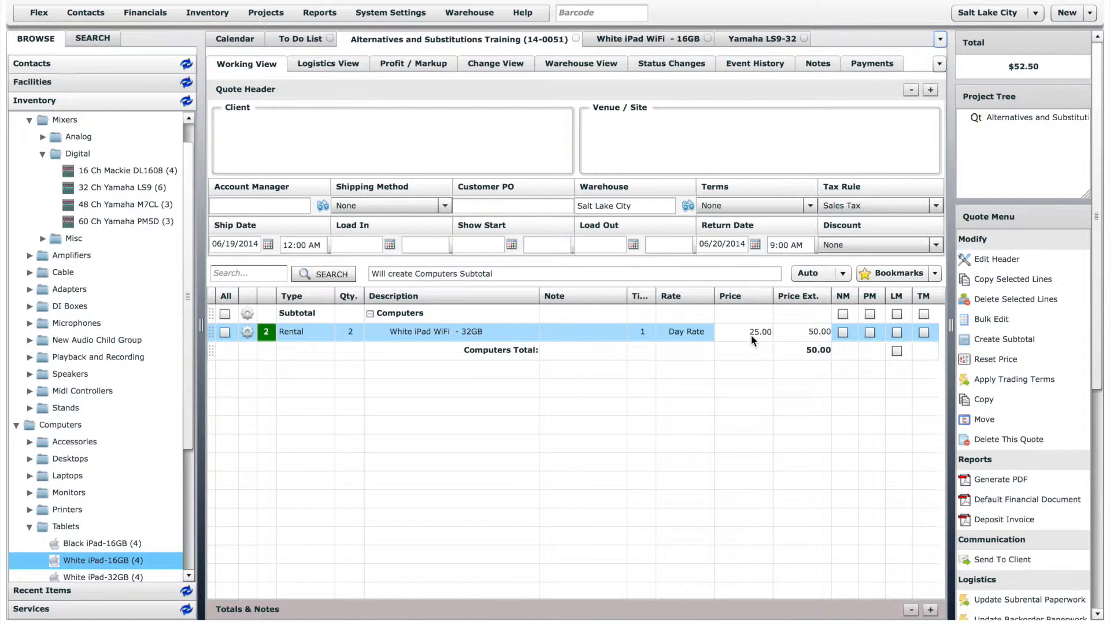
Add one 32 Ch Yamaha LS9 console to the quote
left_click(117, 188)
left_click_drag(117, 188, 395, 370)
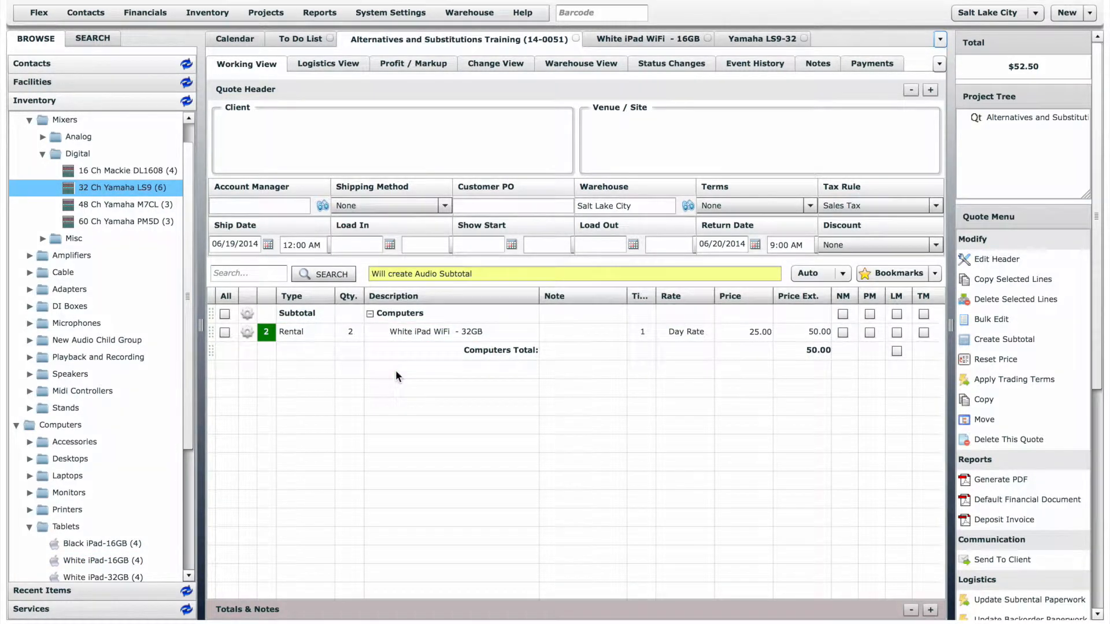
left_click(591, 350)
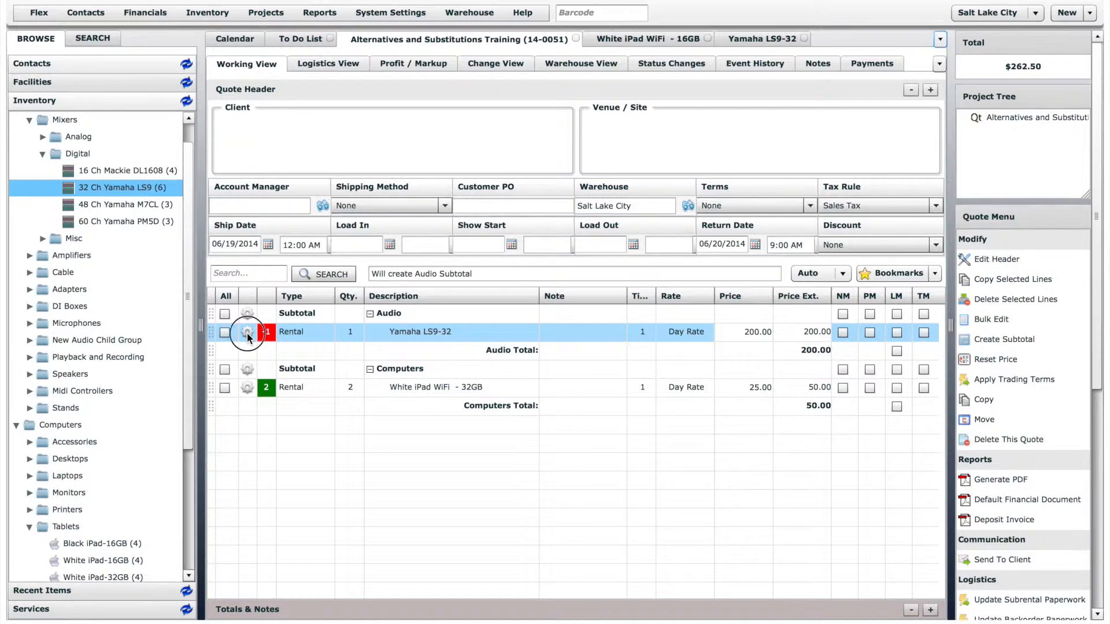
Open the Yamaha LS9 line's conflicts and substitute 1 x Yamaha M7CL-48 Digital Console, keeping the original price
left_click(248, 332)
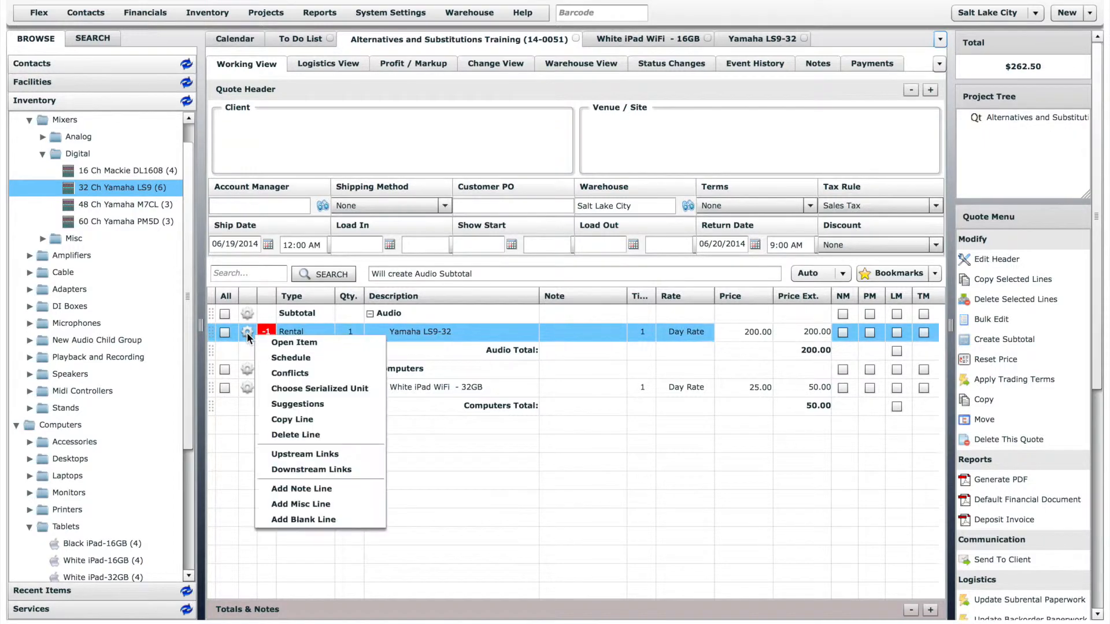
left_click(292, 374)
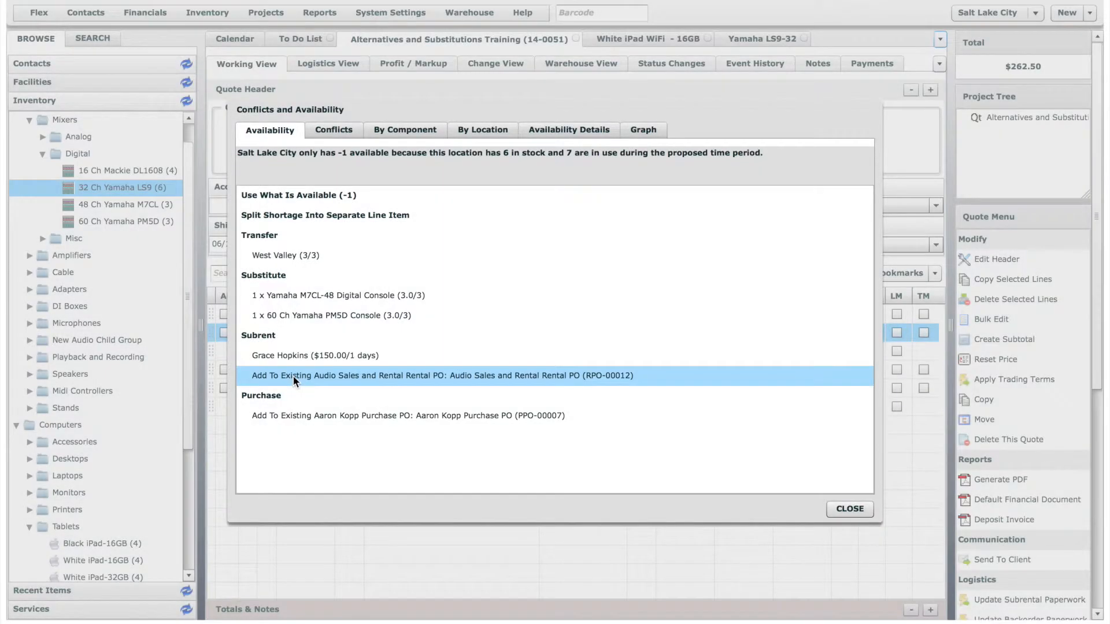
double_click(382, 296)
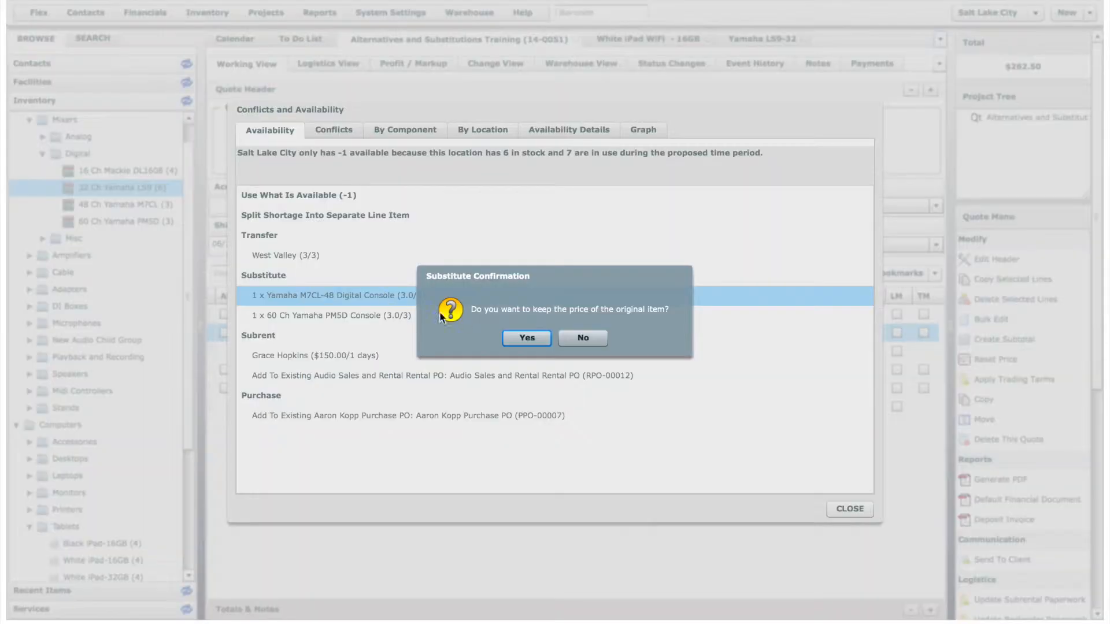
left_click(517, 333)
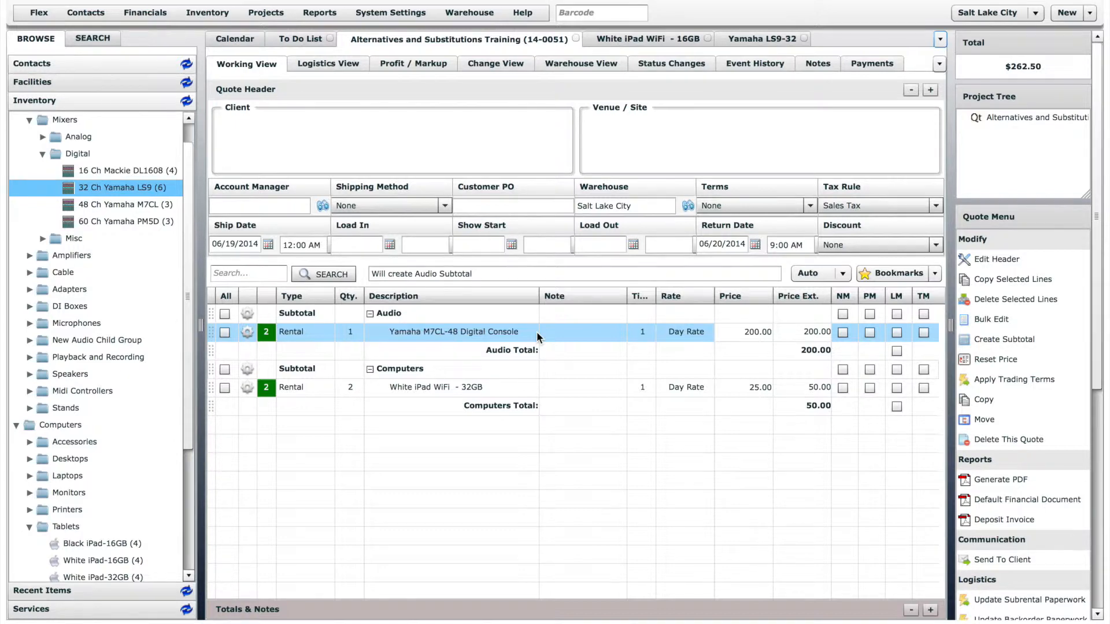
Open the 10' Silver Truss inventory item and add 1 x 10' Black Truss to its Alternatives
left_click_drag(193, 348, 196, 484)
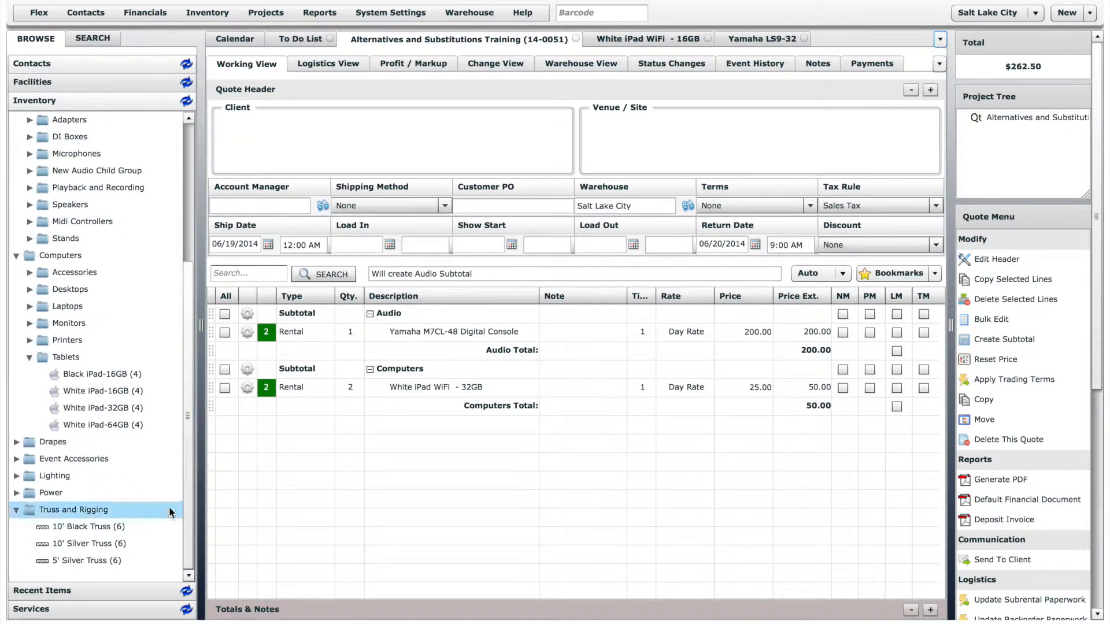
double_click(92, 547)
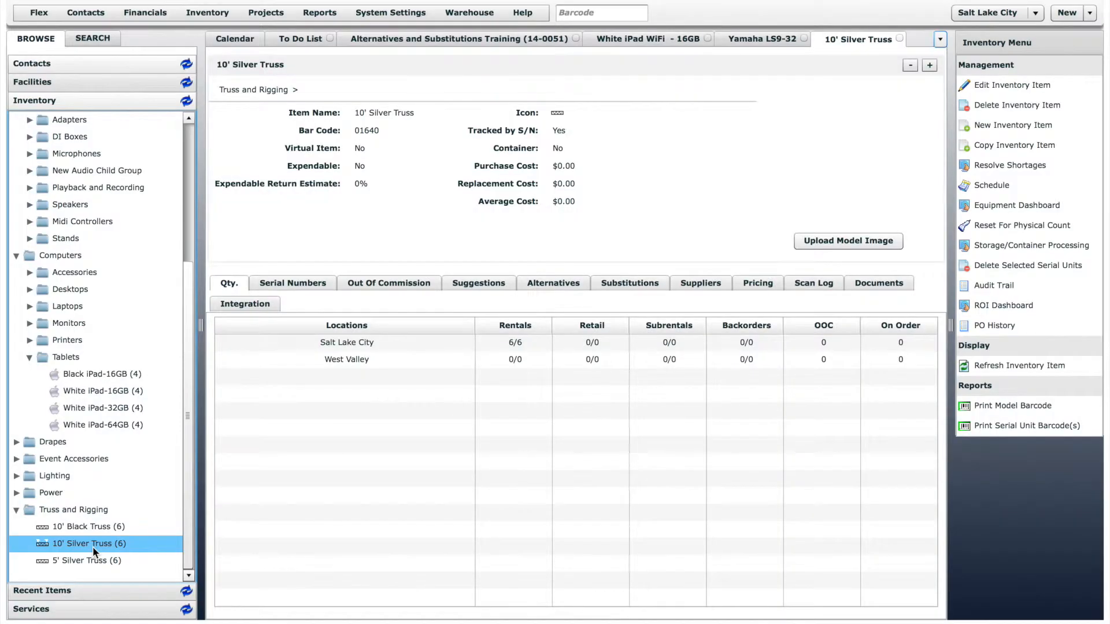
left_click(547, 284)
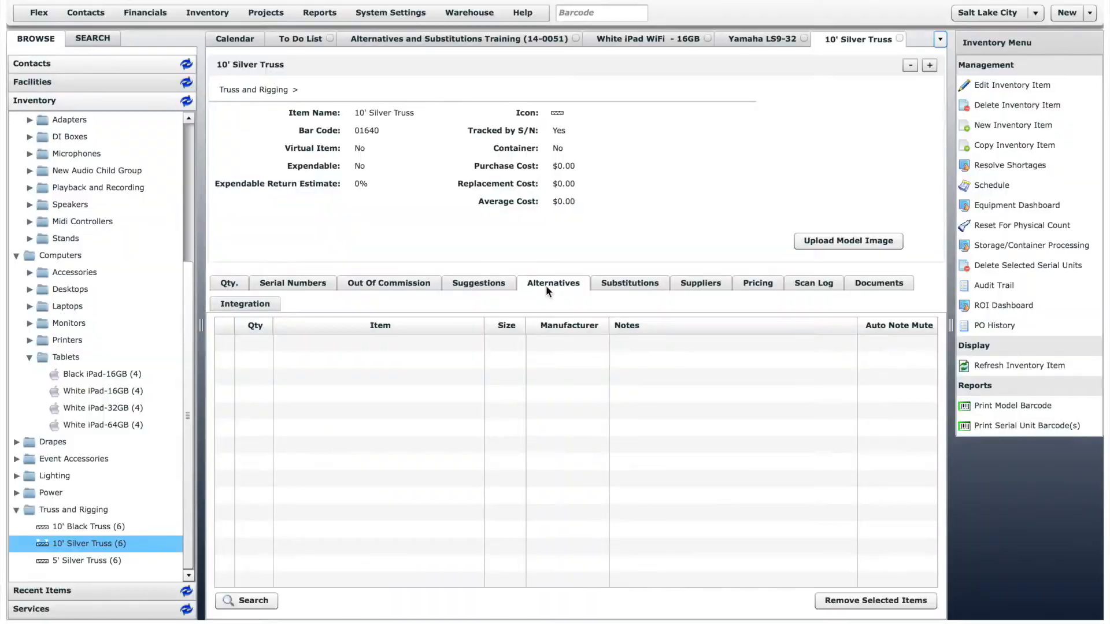
left_click_drag(88, 524, 327, 401)
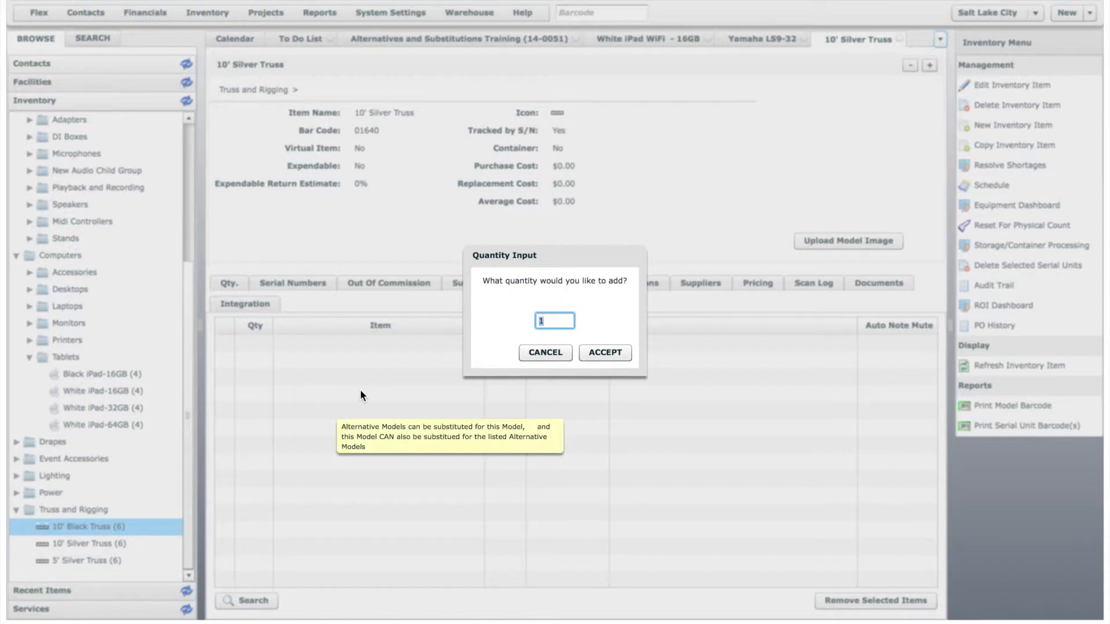
left_click(605, 351)
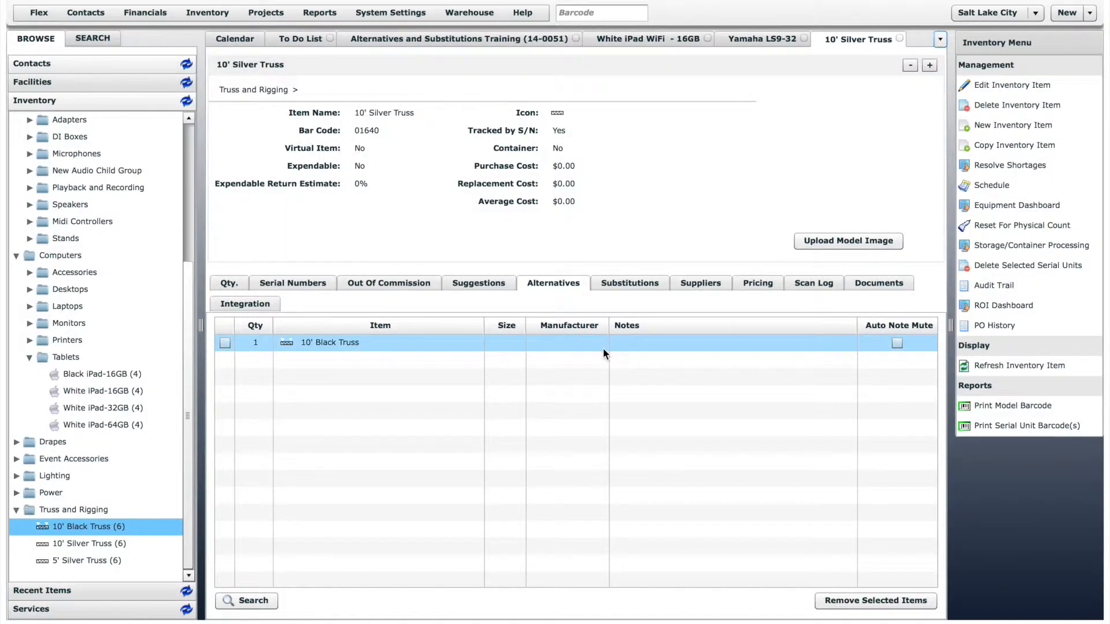
Add 2 x 5' Silver Truss to the 10' Silver Truss's Substitutions
left_click(639, 284)
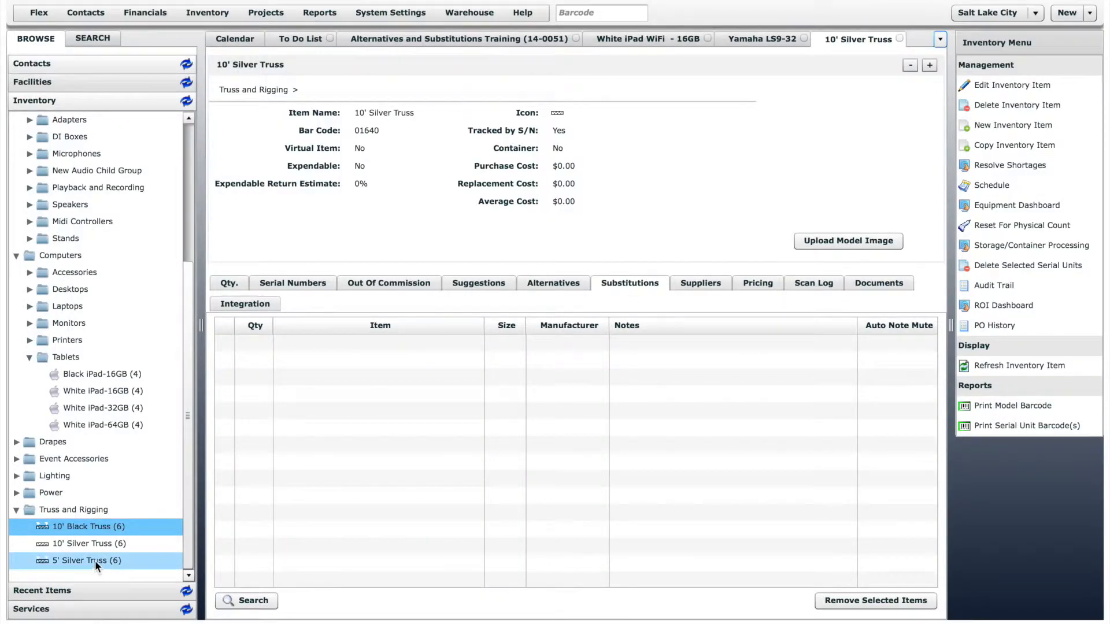
left_click_drag(95, 560, 345, 463)
type("2")
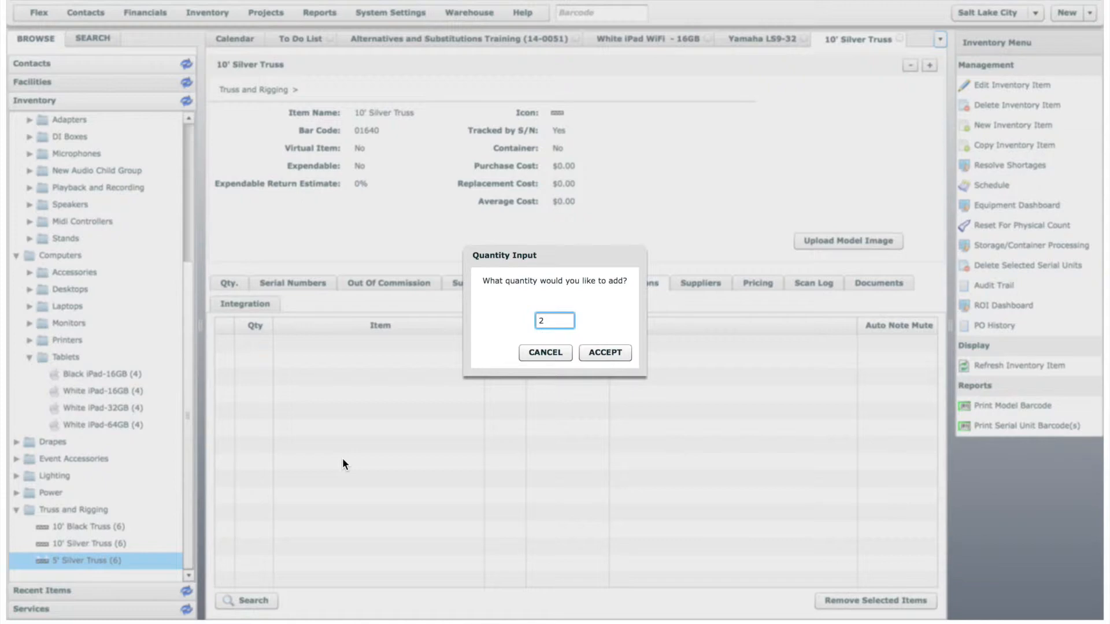
left_click(604, 353)
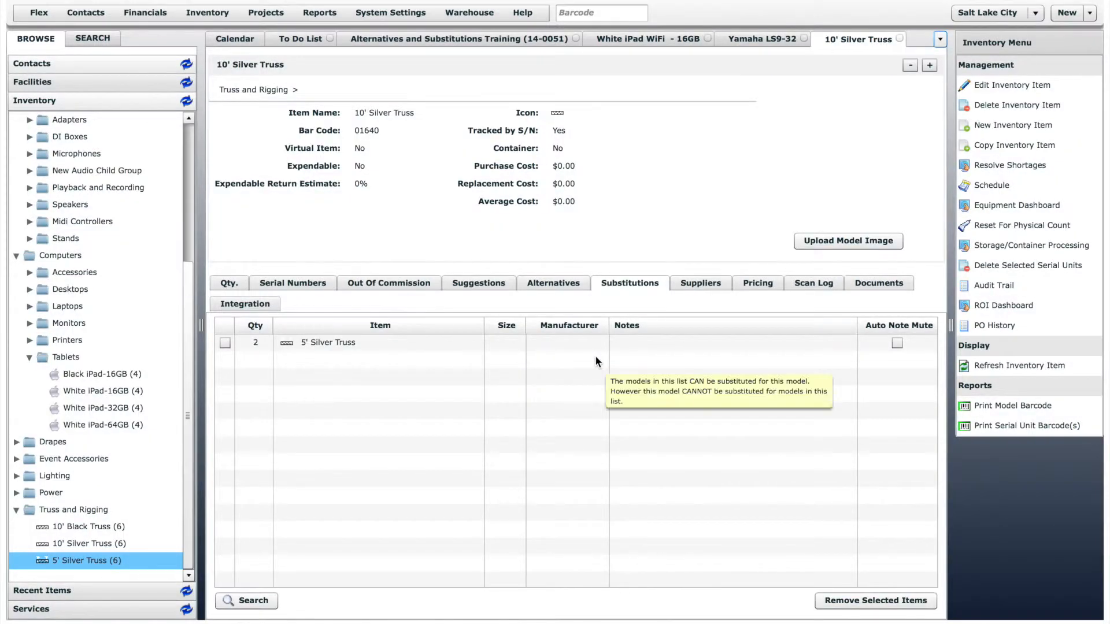
Give the 5' Silver Truss substitution the note "Bolt two 5' pieces together for one 10'" and enable its Auto Note Mute
left_click(625, 343)
left_click(633, 342)
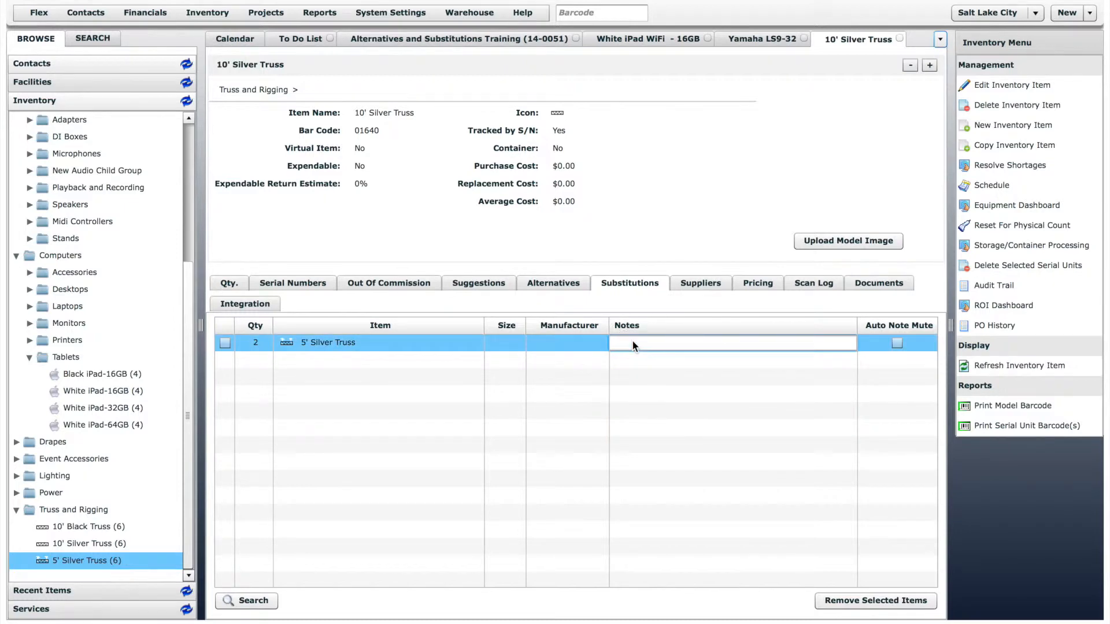
type("Bolt two 5' pieces together for one 10'")
left_click(701, 363)
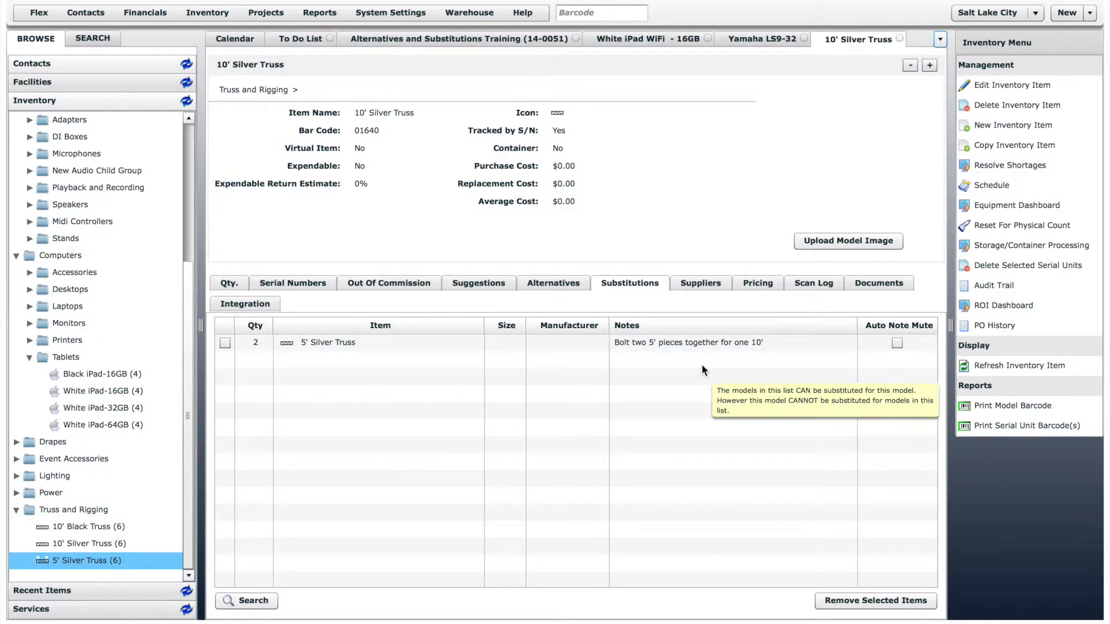
left_click(897, 343)
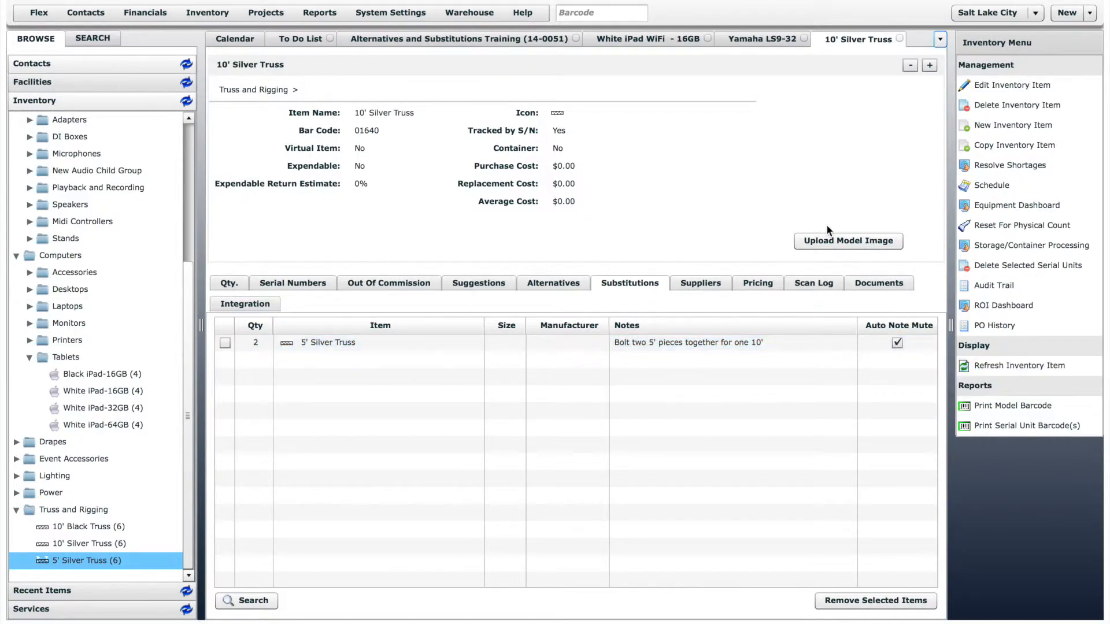
Return to the Alternatives and Substitutions Training quote and add 2 x 10' Silver Truss
left_click(513, 42)
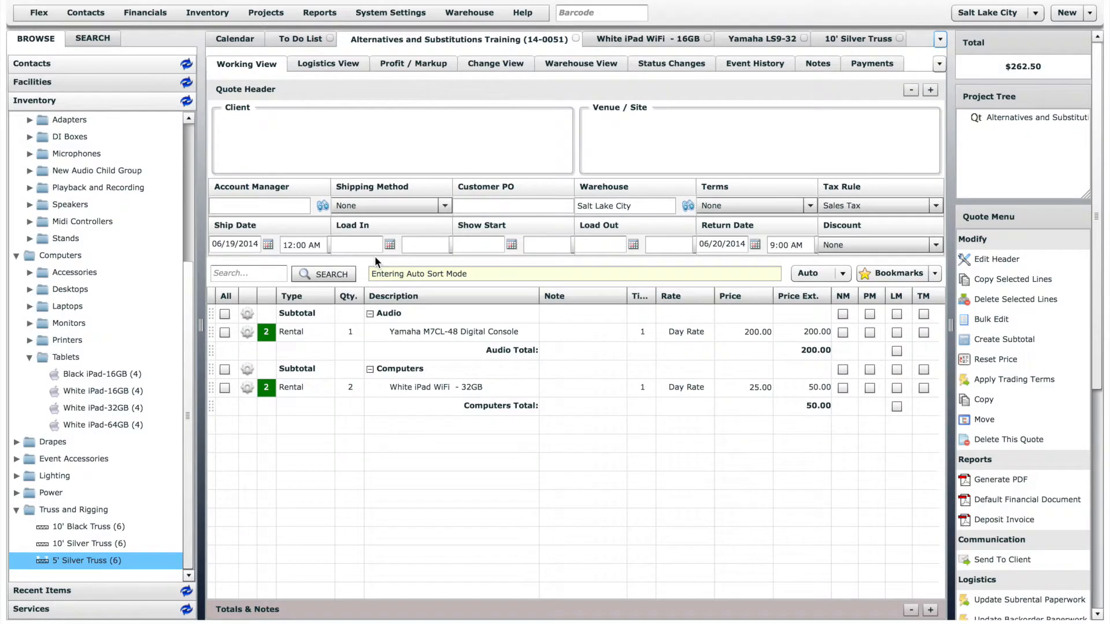
left_click_drag(87, 543, 319, 454)
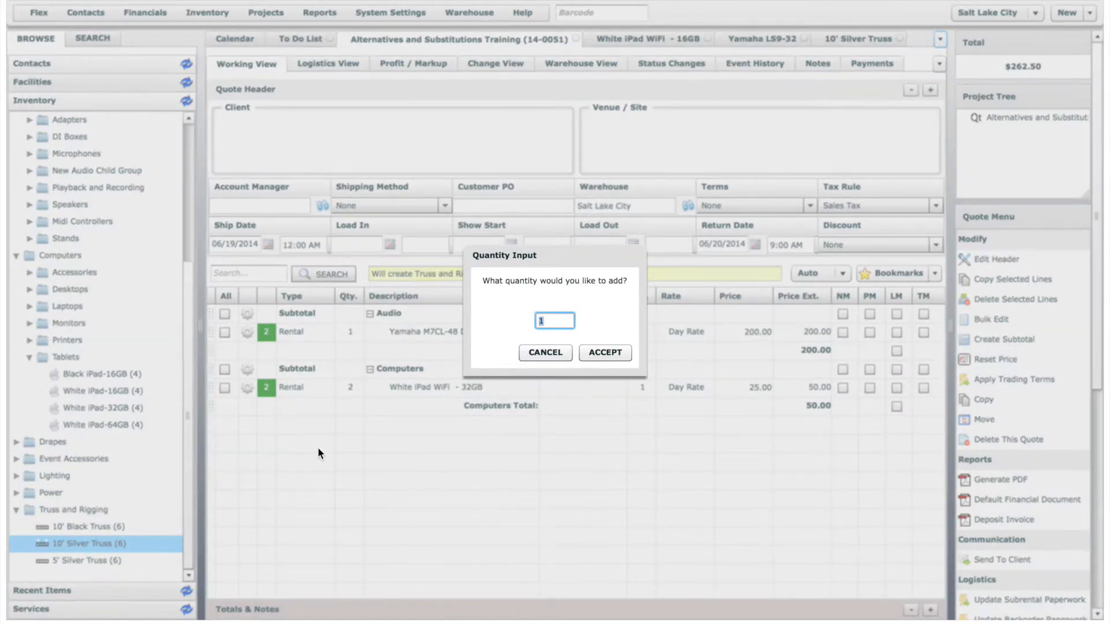
type("2")
left_click(590, 351)
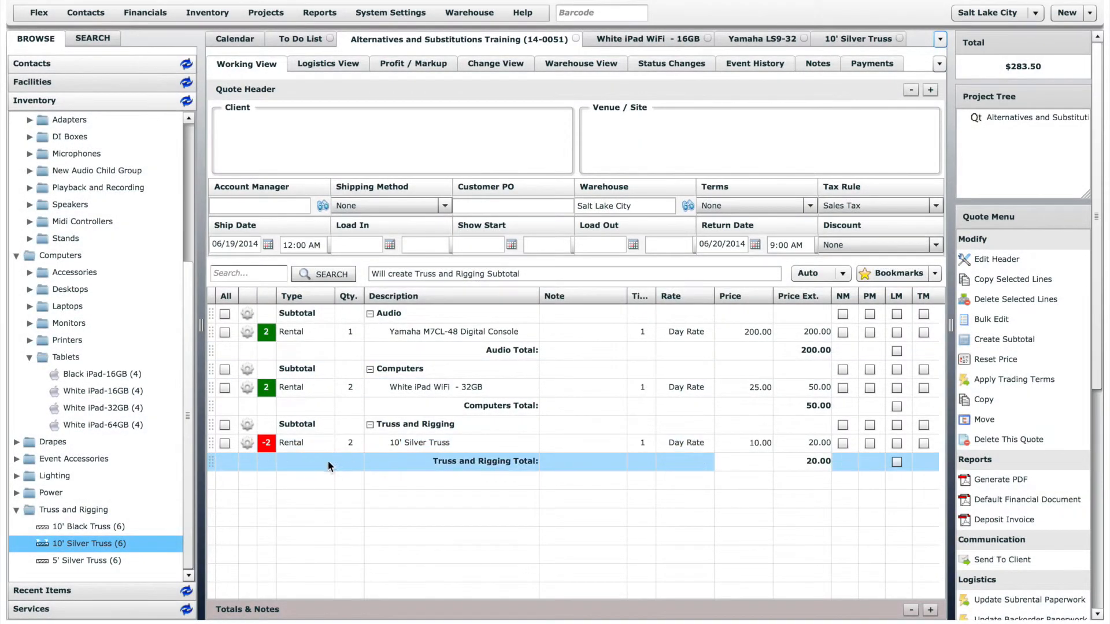
Resolve the 10' Silver Truss line's shortage by substituting 4 x 5' Silver Truss, keeping the original item's price
left_click(270, 446)
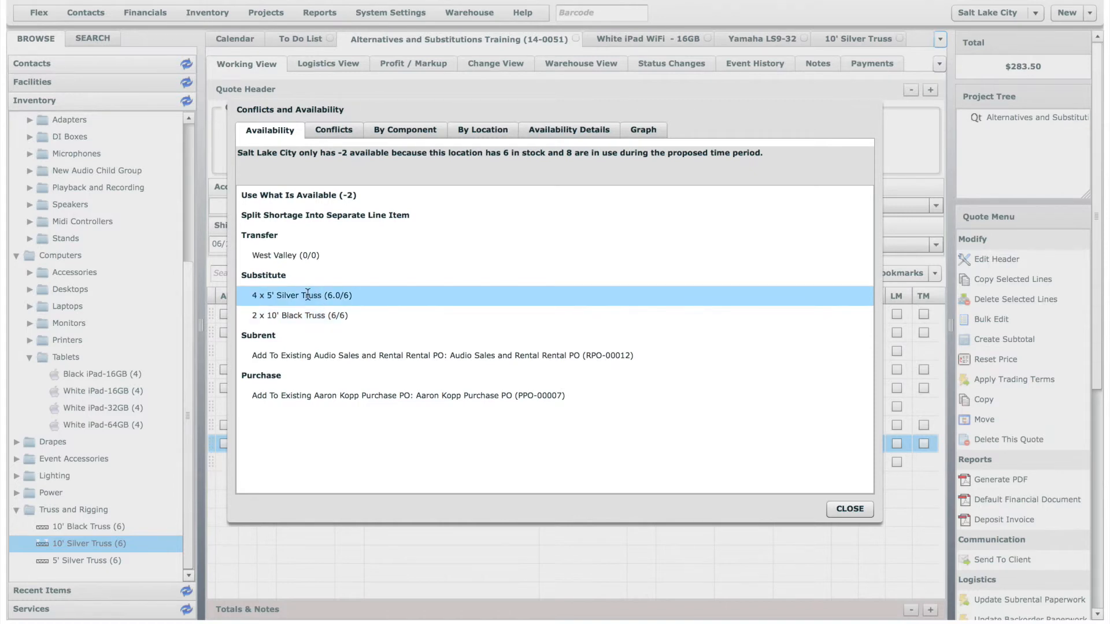
left_click(308, 295)
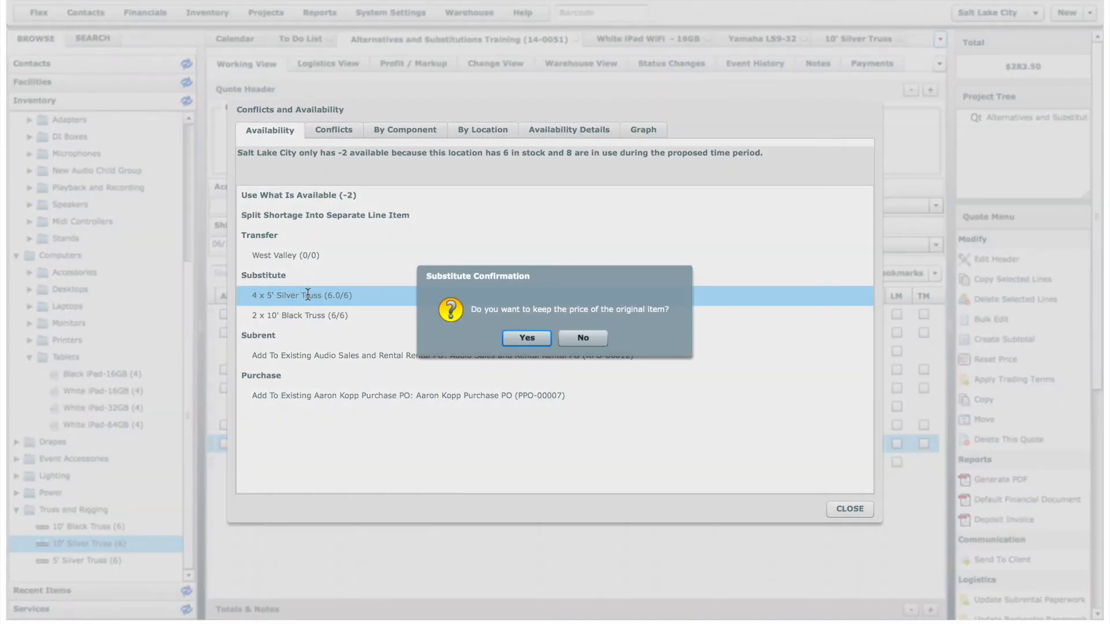
left_click(525, 337)
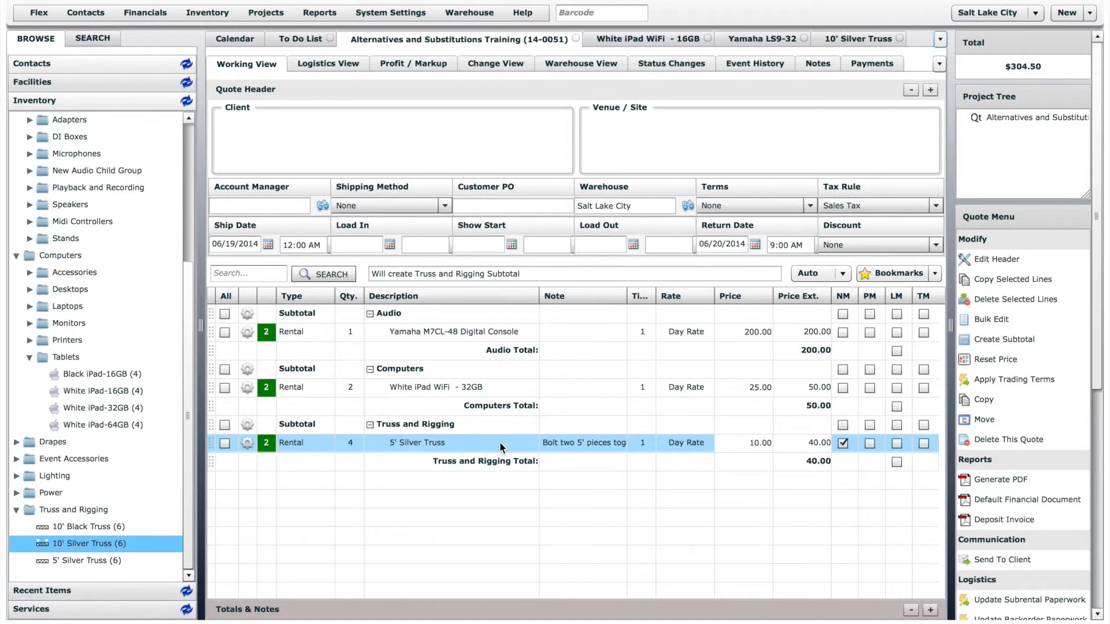
Generate a PDF of the quote
left_click(1015, 478)
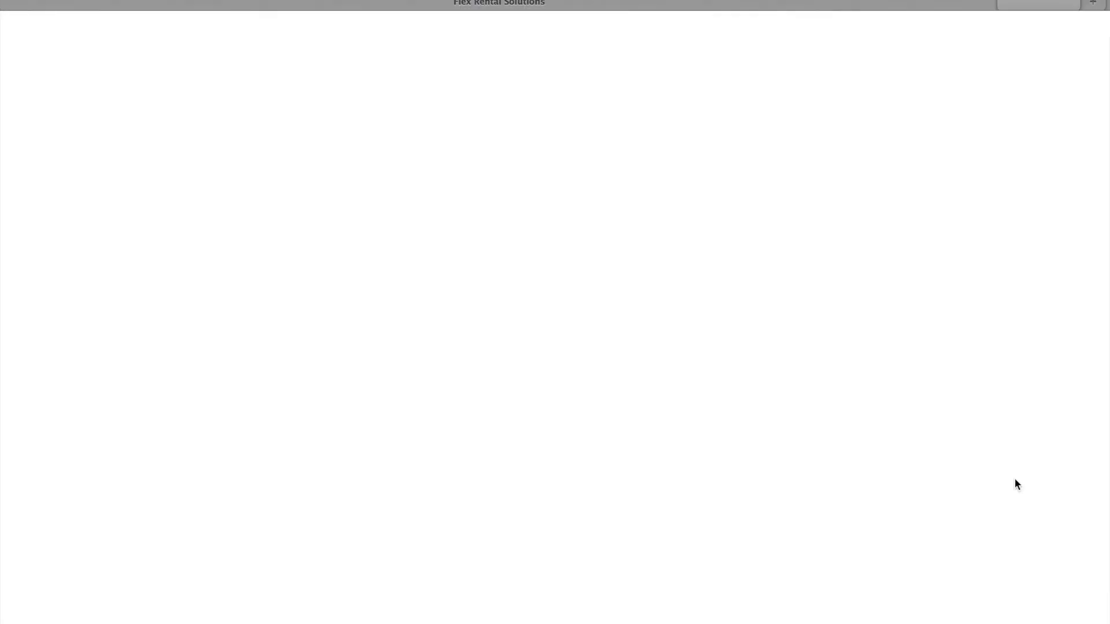